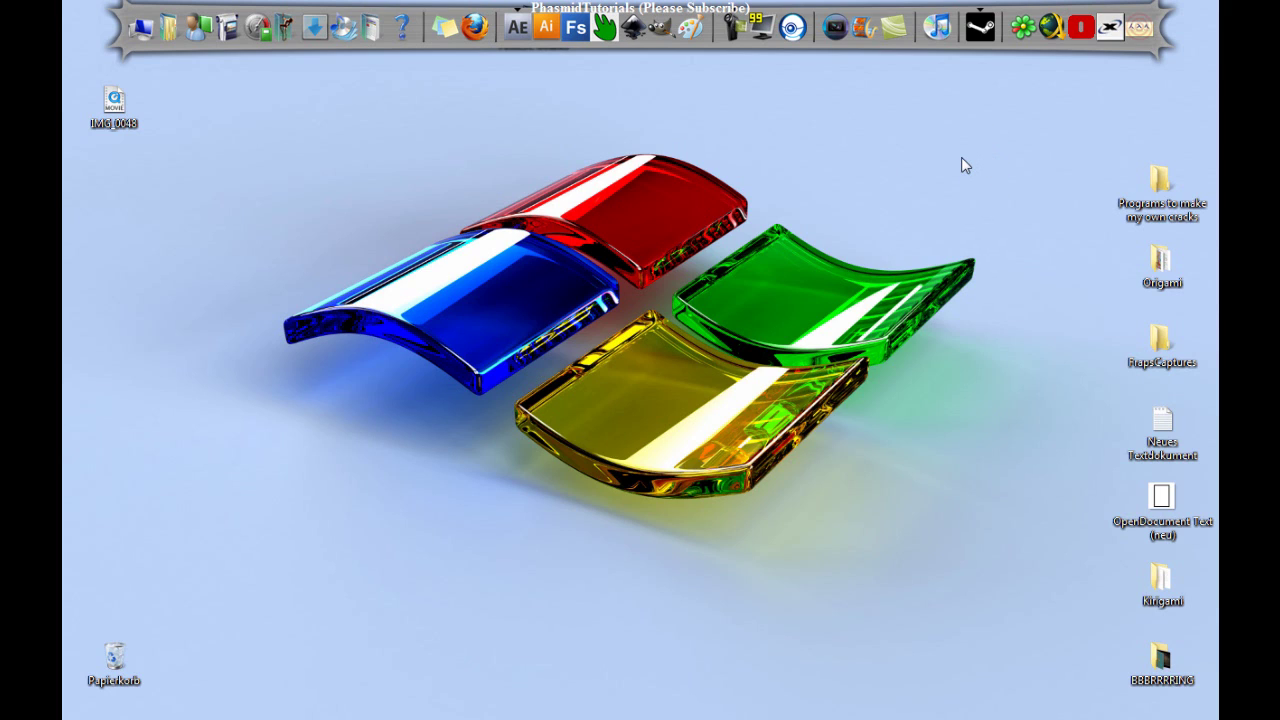
Play the rendered sphere movie in the player, then close it.
drag(961, 157, 259, 507)
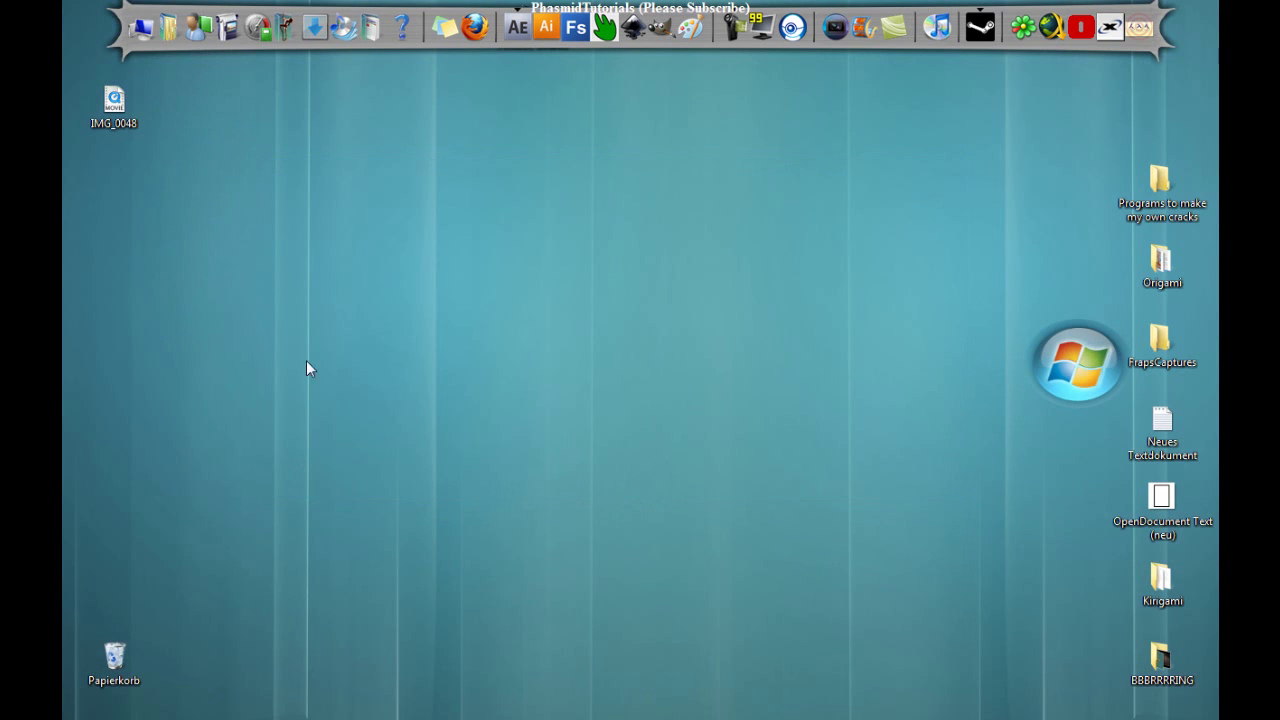
mouse_move(185, 715)
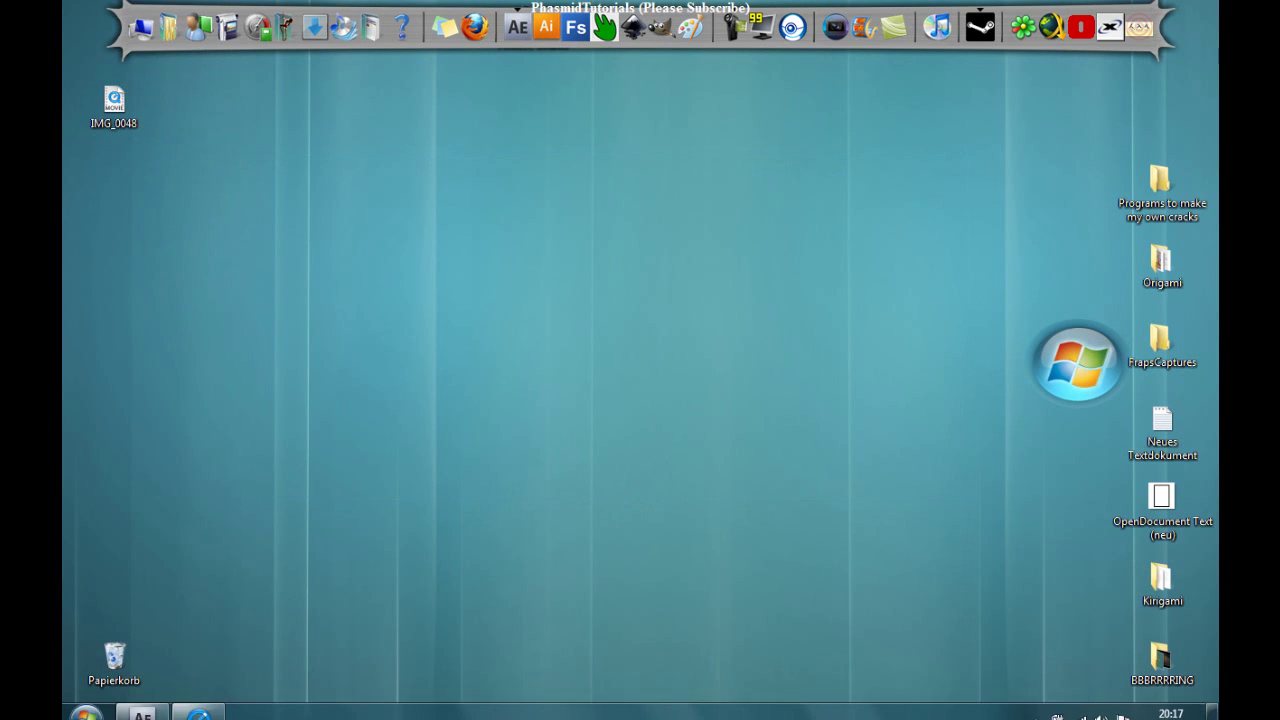
click(186, 708)
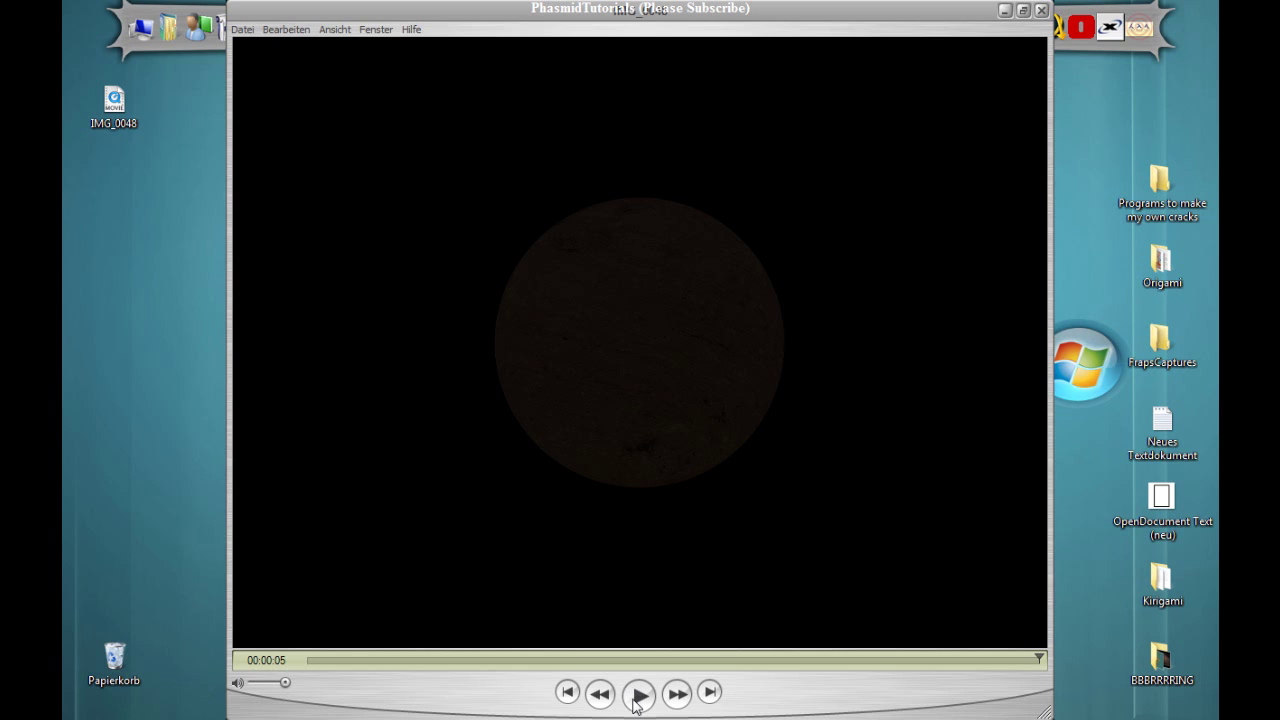
click(639, 694)
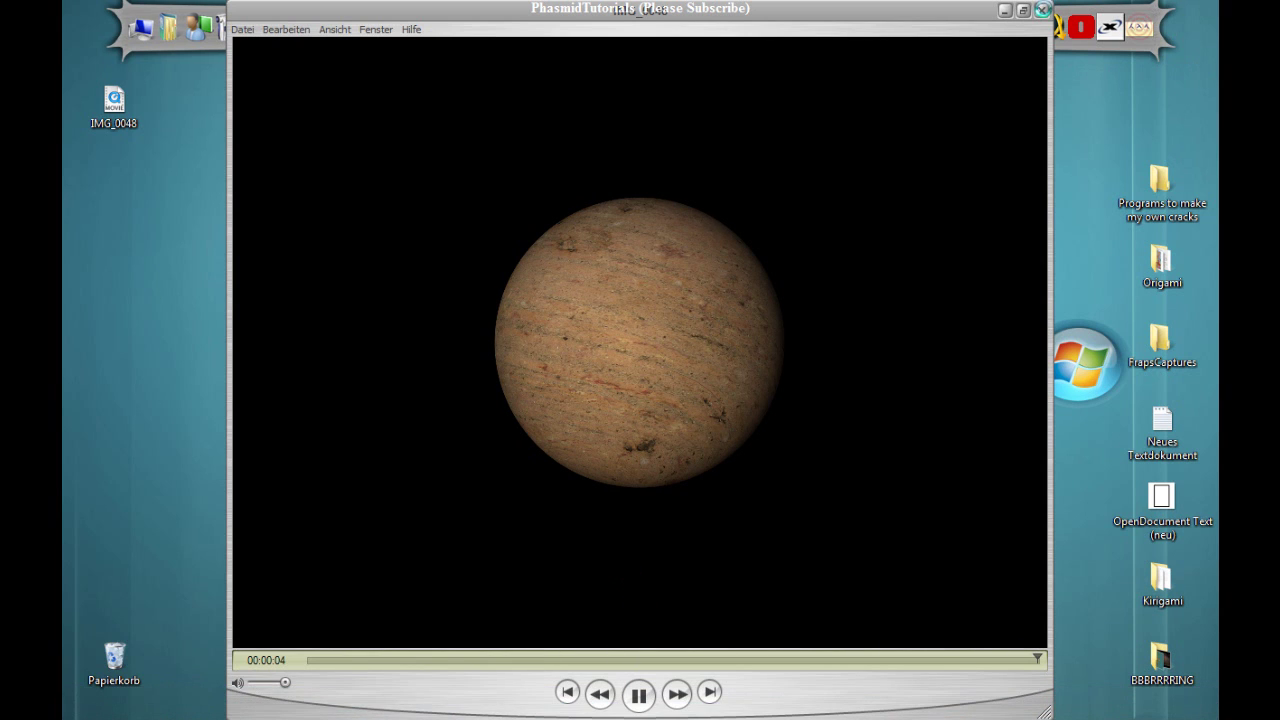
click(1041, 9)
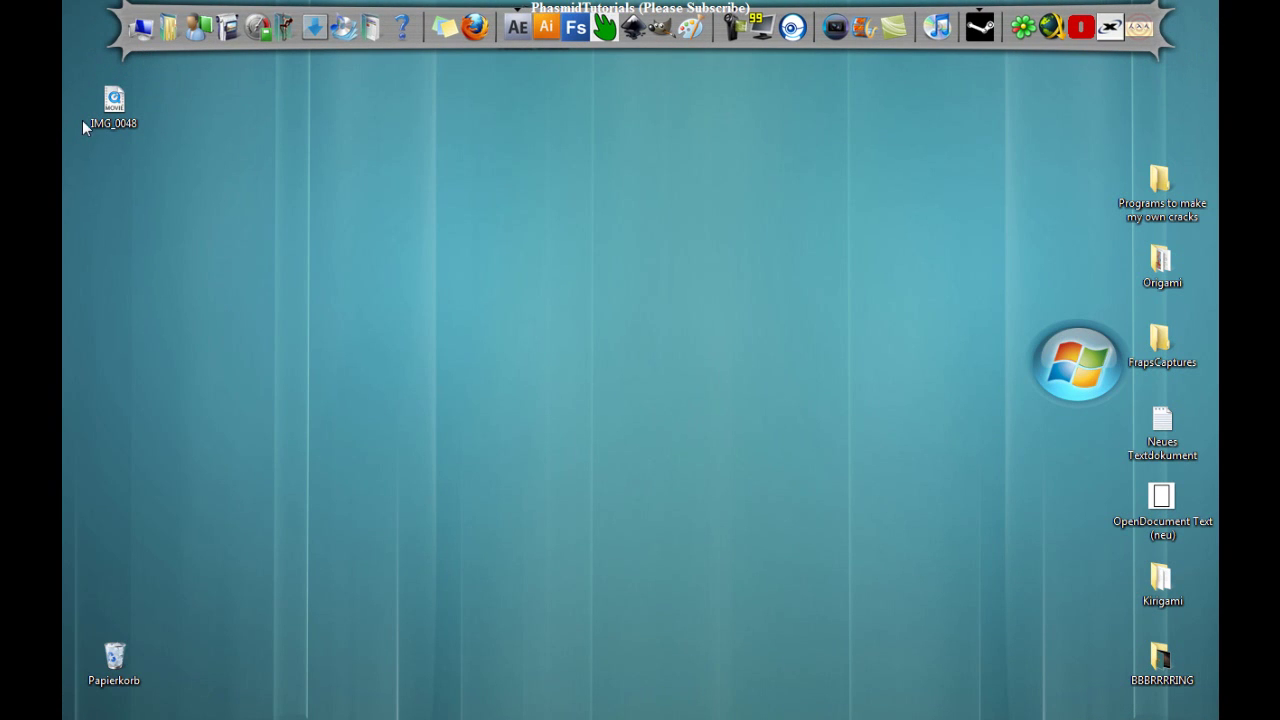
Reopen the IMG_0048 movie, play it through with a pause, and close the player.
click(120, 117)
double_click(120, 117)
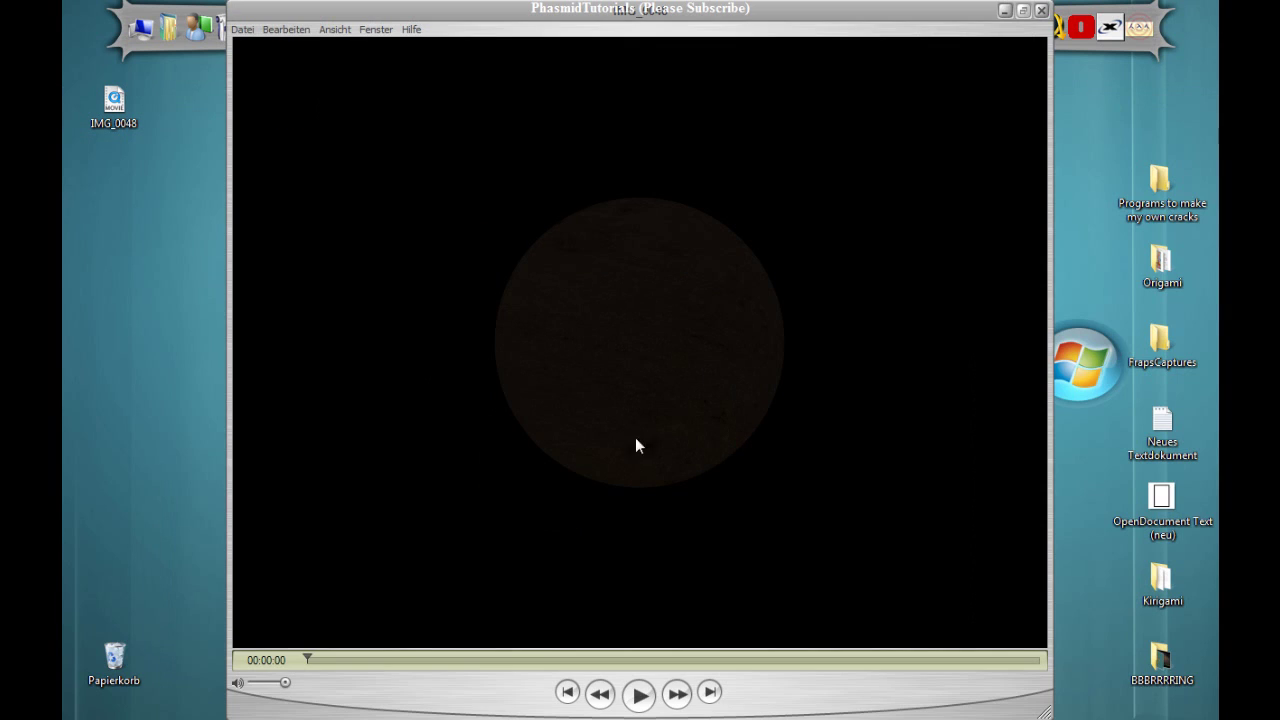
click(640, 694)
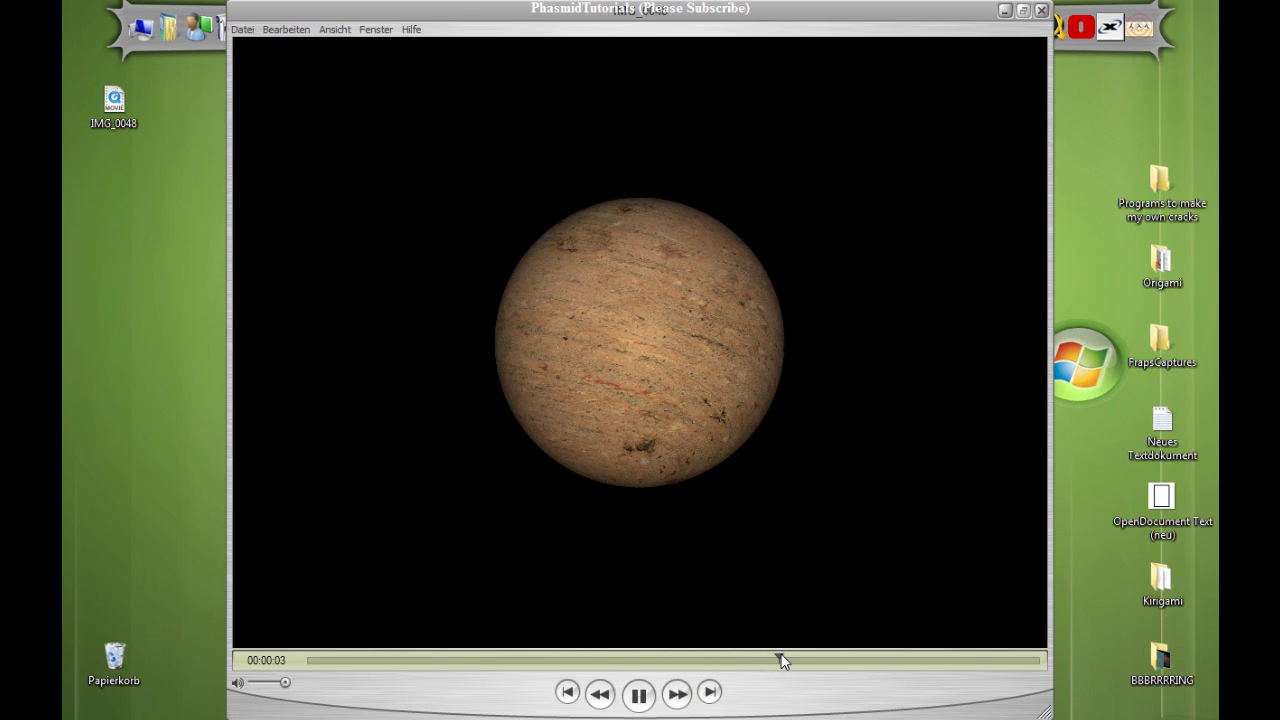
click(638, 697)
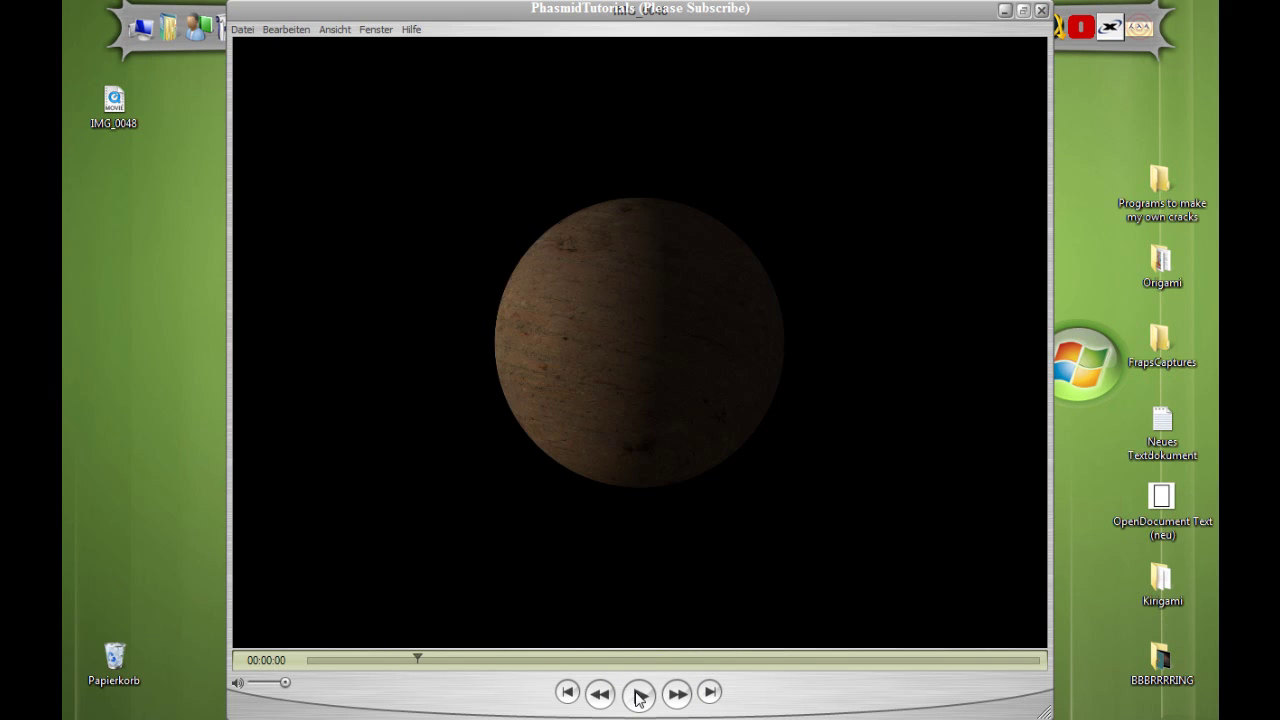
click(638, 697)
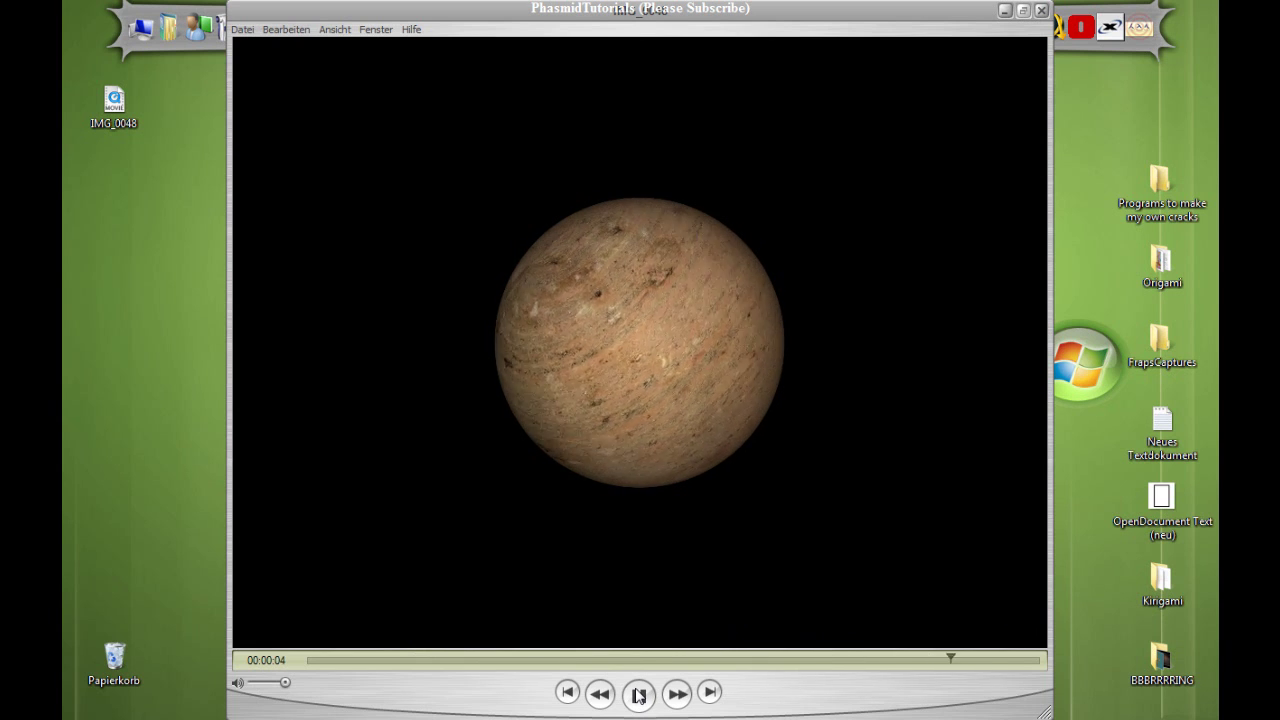
click(1041, 11)
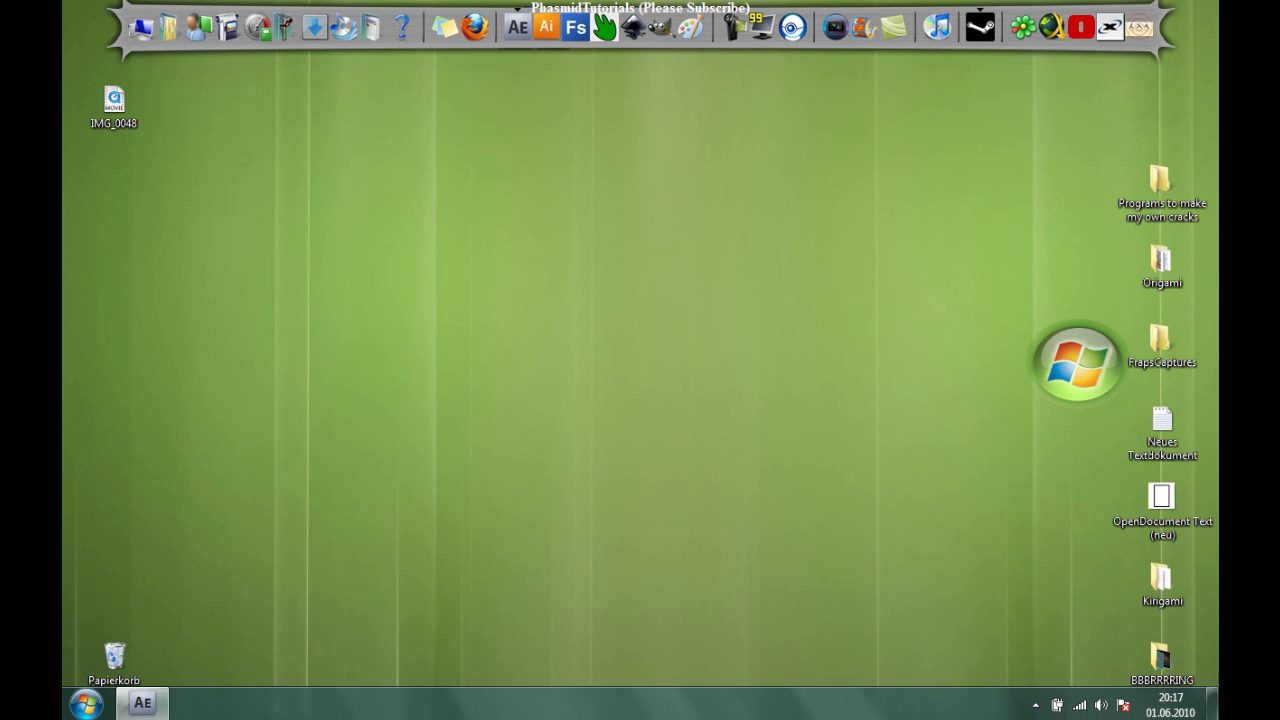
In the maximized After Effects, delete the IMG_0048 composition, then minimize the window.
click(140, 704)
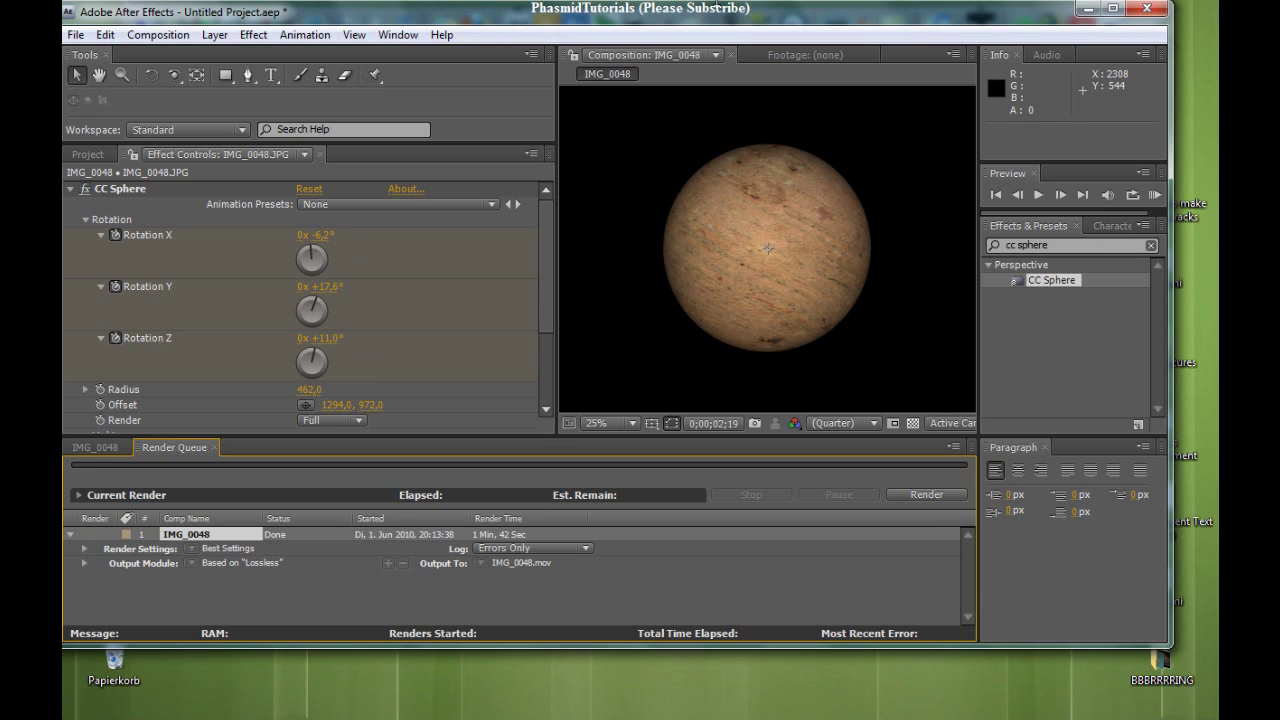
click(1118, 10)
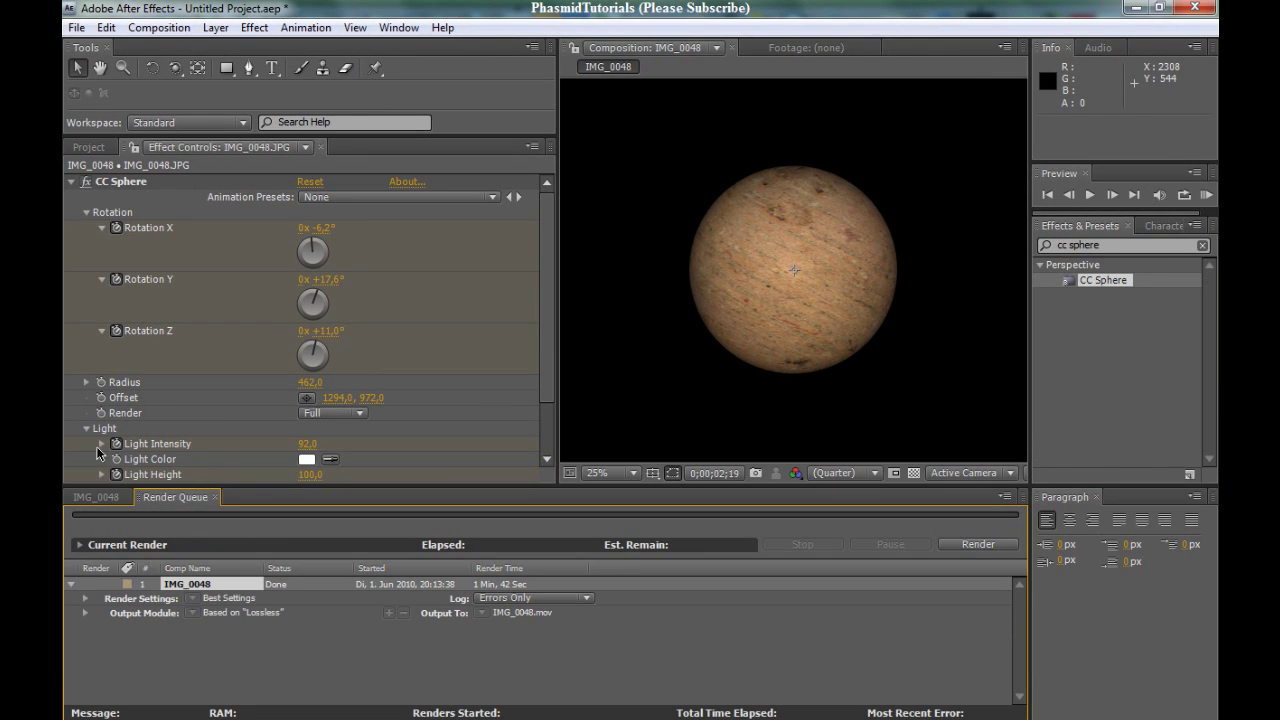
click(107, 500)
click(88, 146)
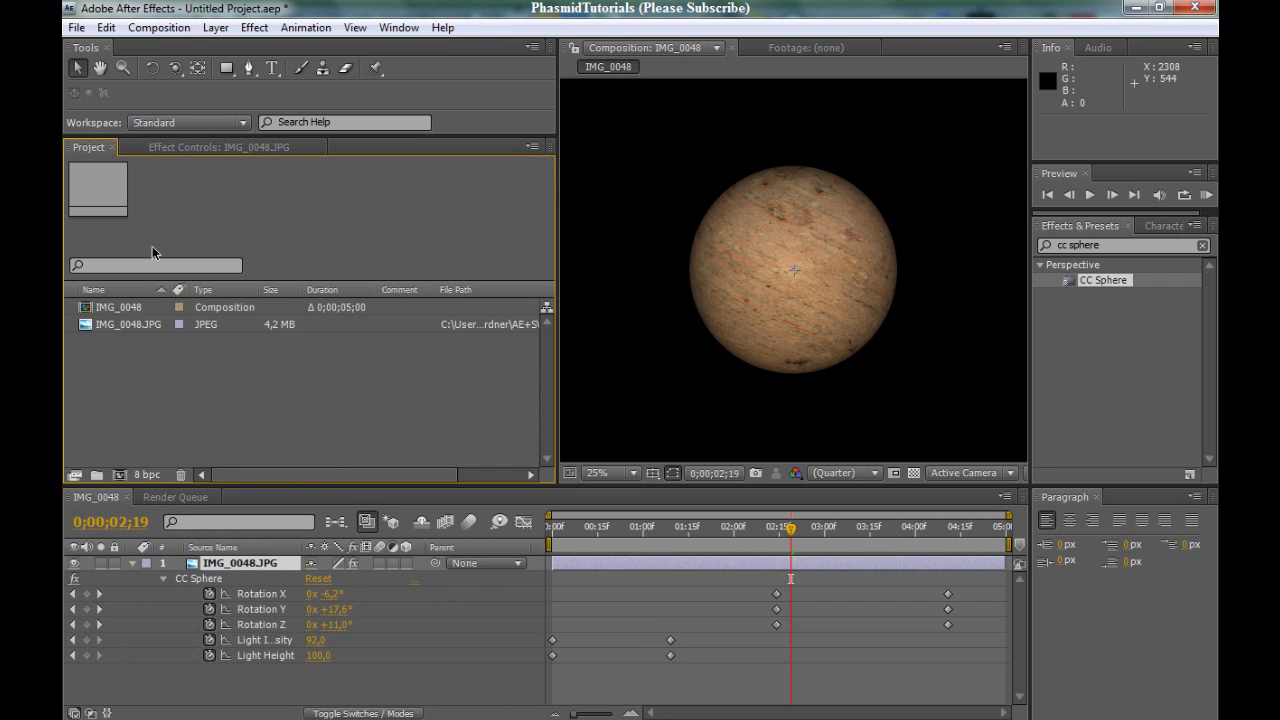
click(138, 310)
key(Delete)
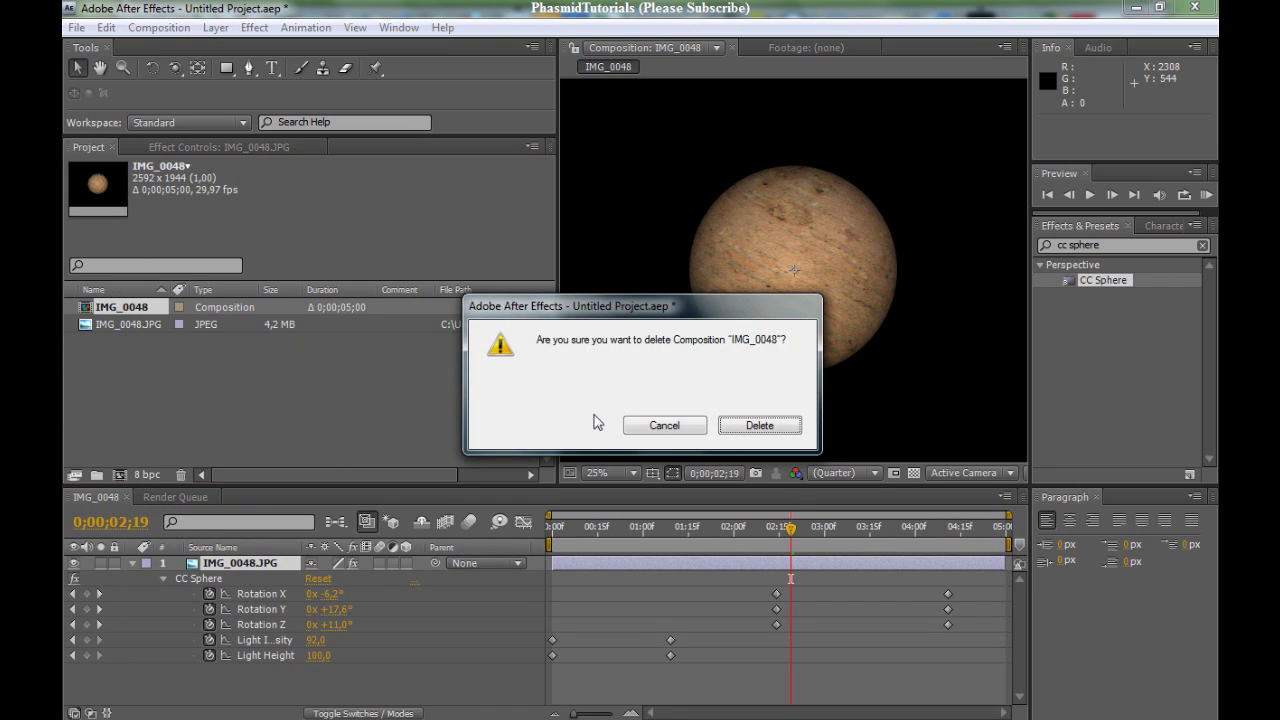
click(750, 426)
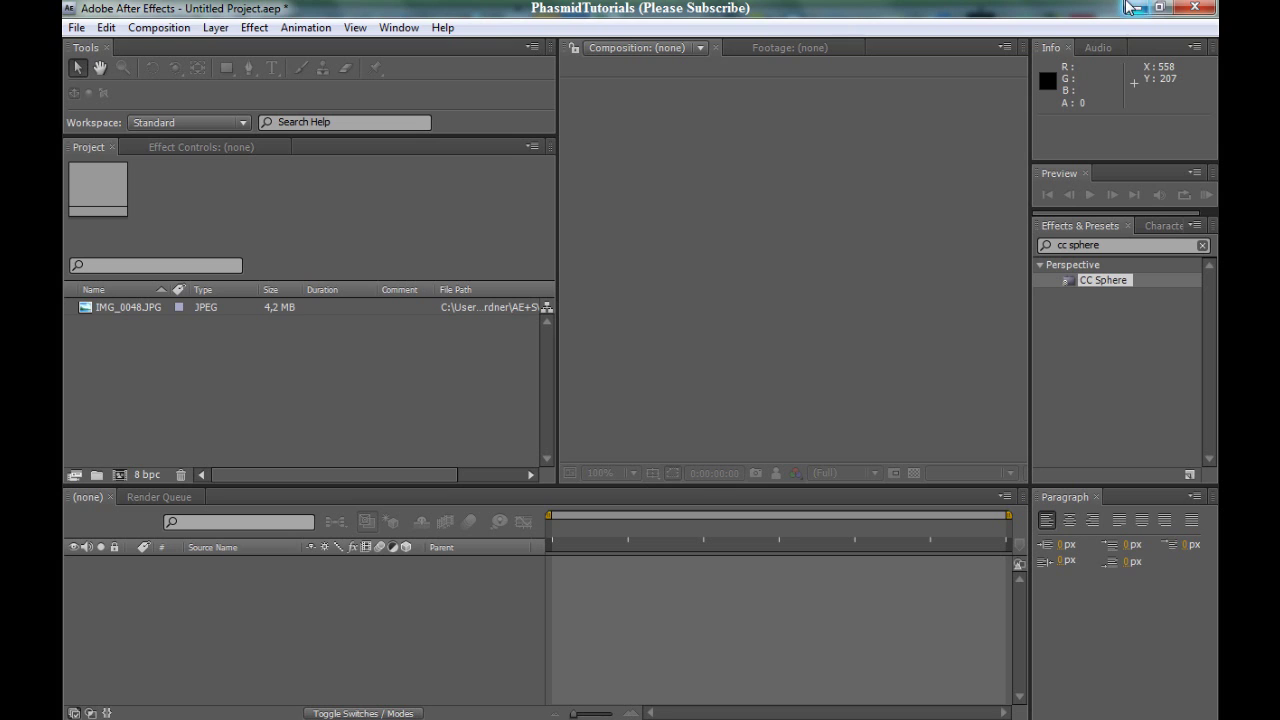
click(1136, 7)
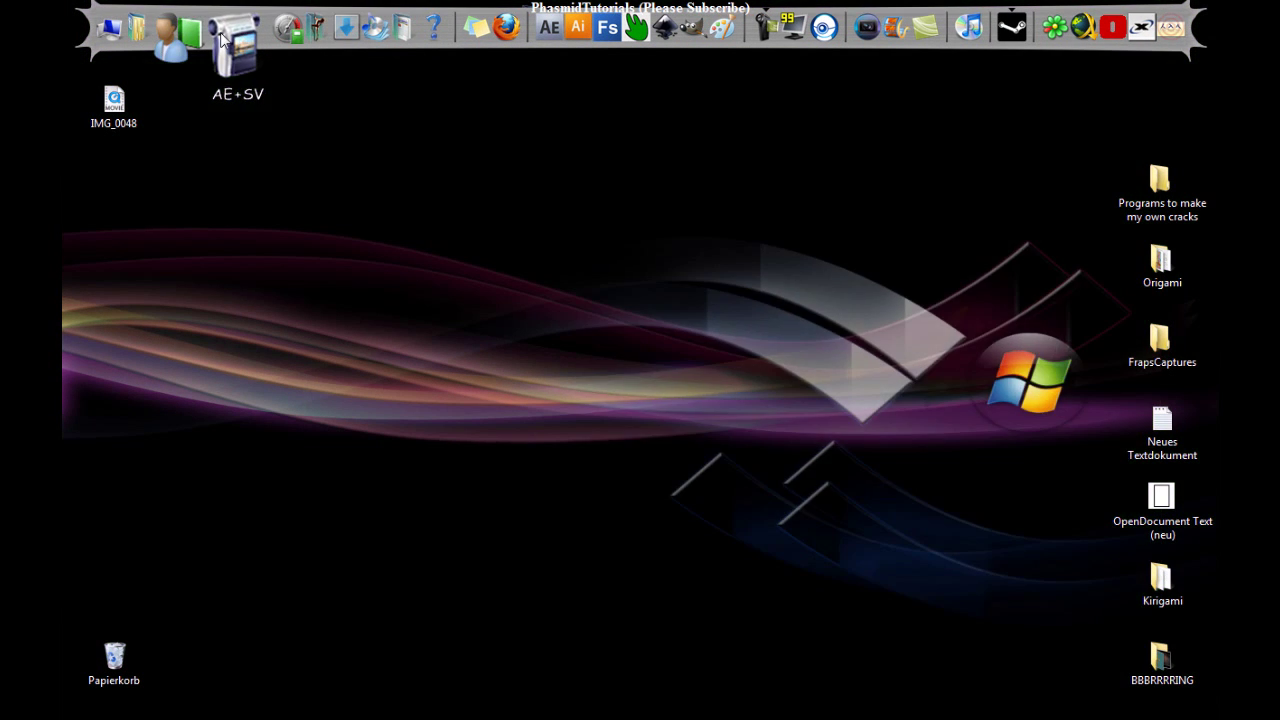
Open the Grunges texture folder inside AE+SV in Explorer.
click(222, 38)
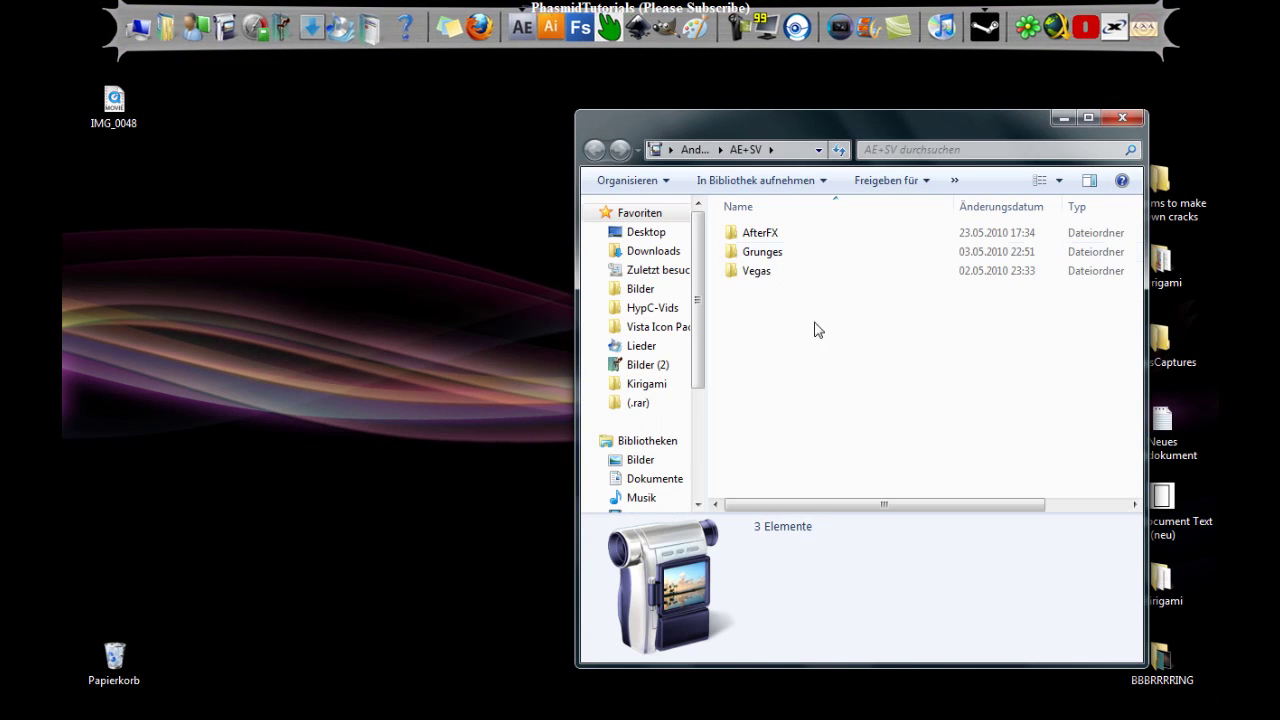
double_click(731, 251)
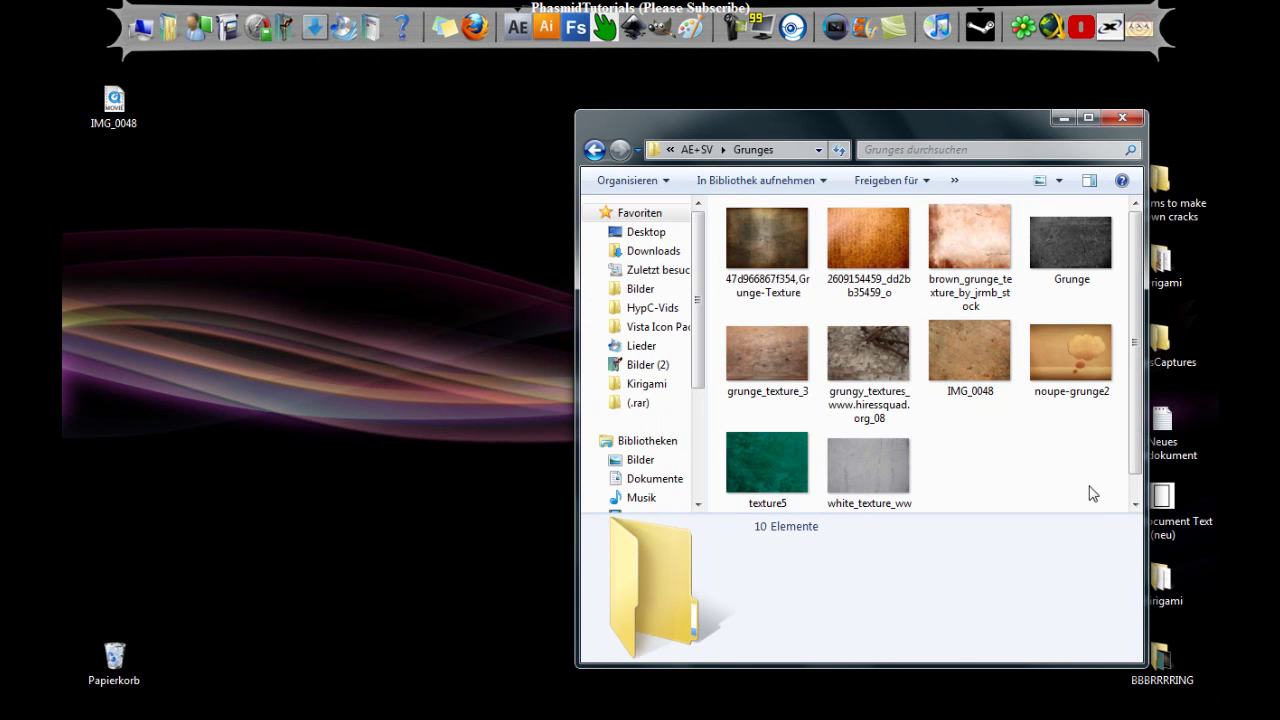
drag(1094, 500, 745, 224)
click(1027, 489)
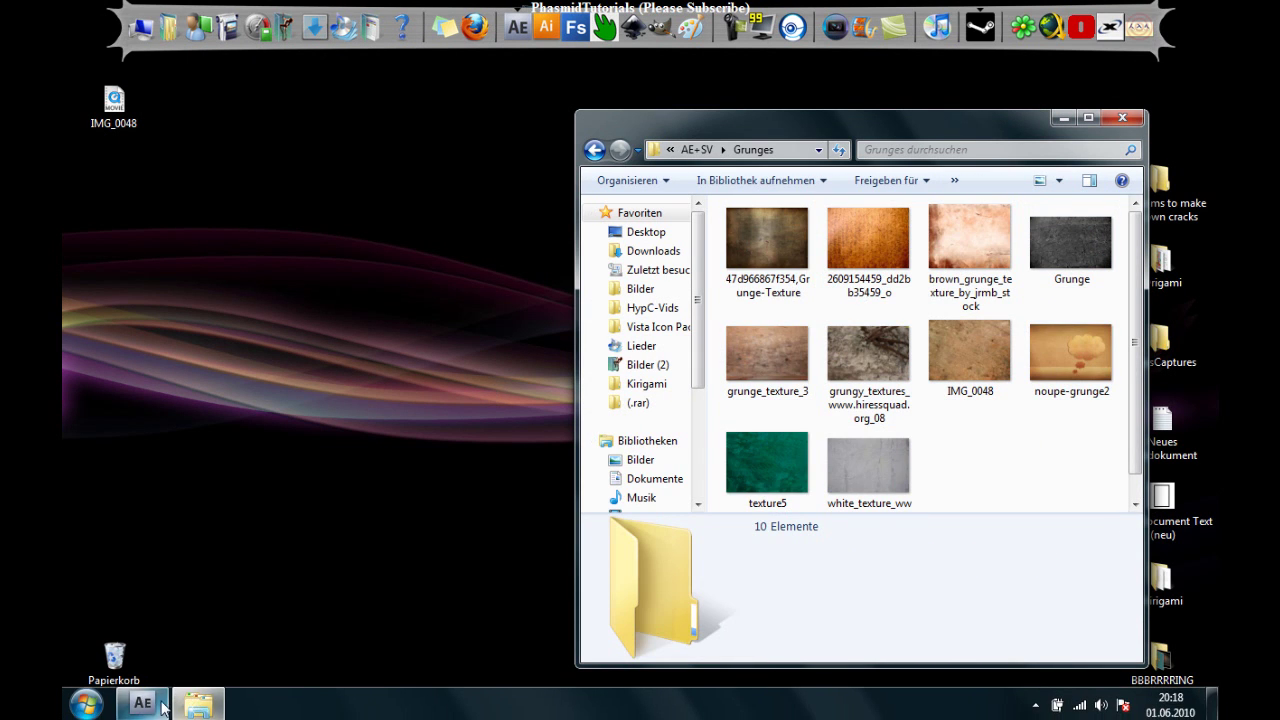
Place After Effects beside the Grunges window and drag Grunge-Texture.png into the Project panel.
click(142, 703)
click(1163, 7)
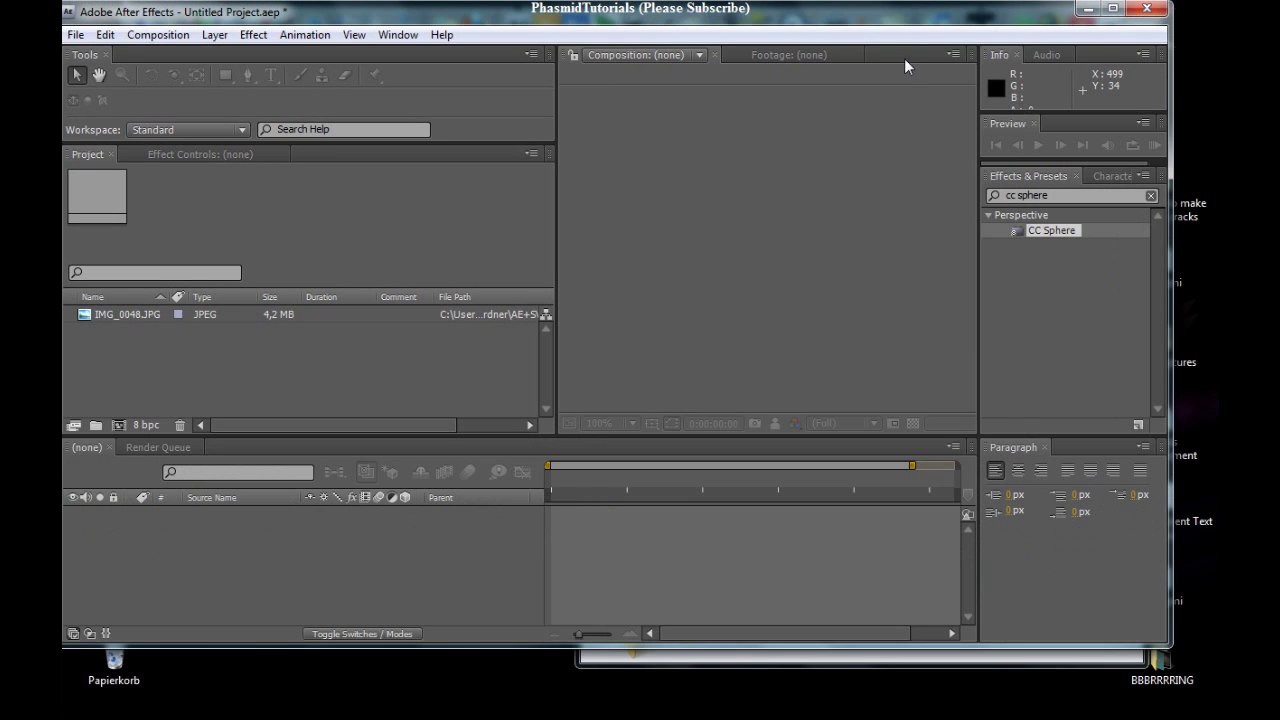
drag(716, 26, 962, 316)
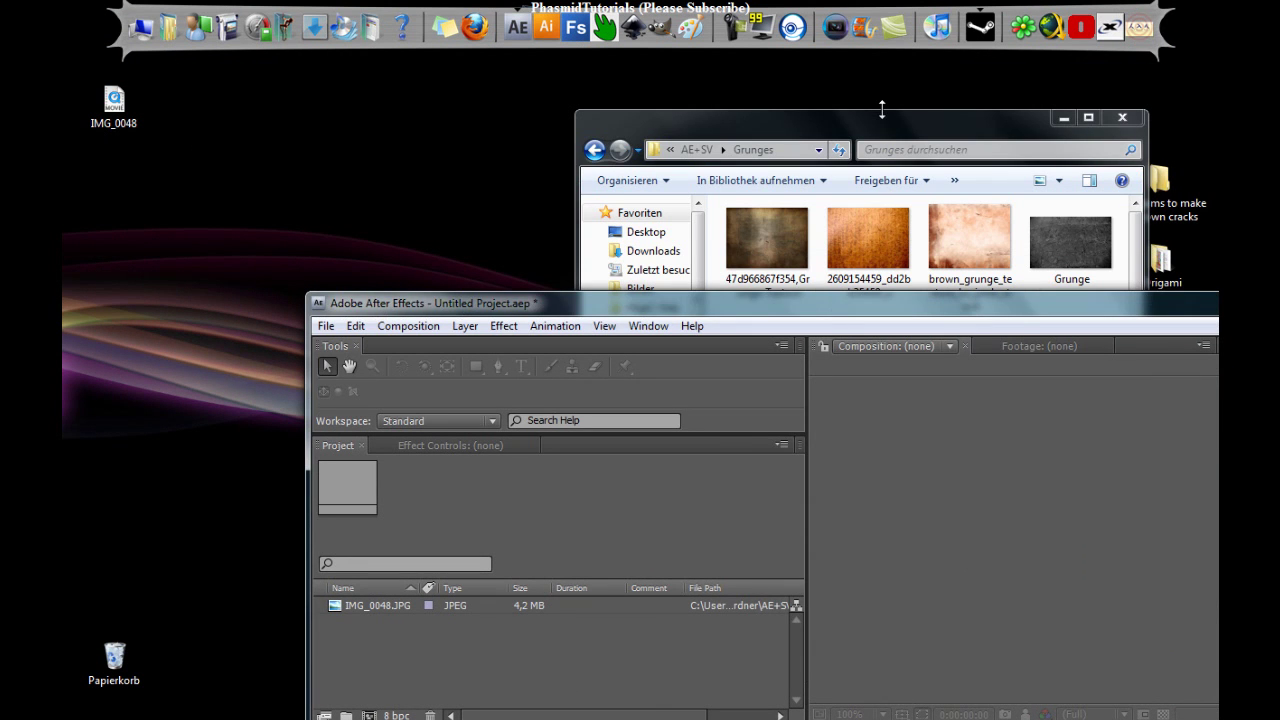
click(882, 117)
drag(882, 117, 1026, 119)
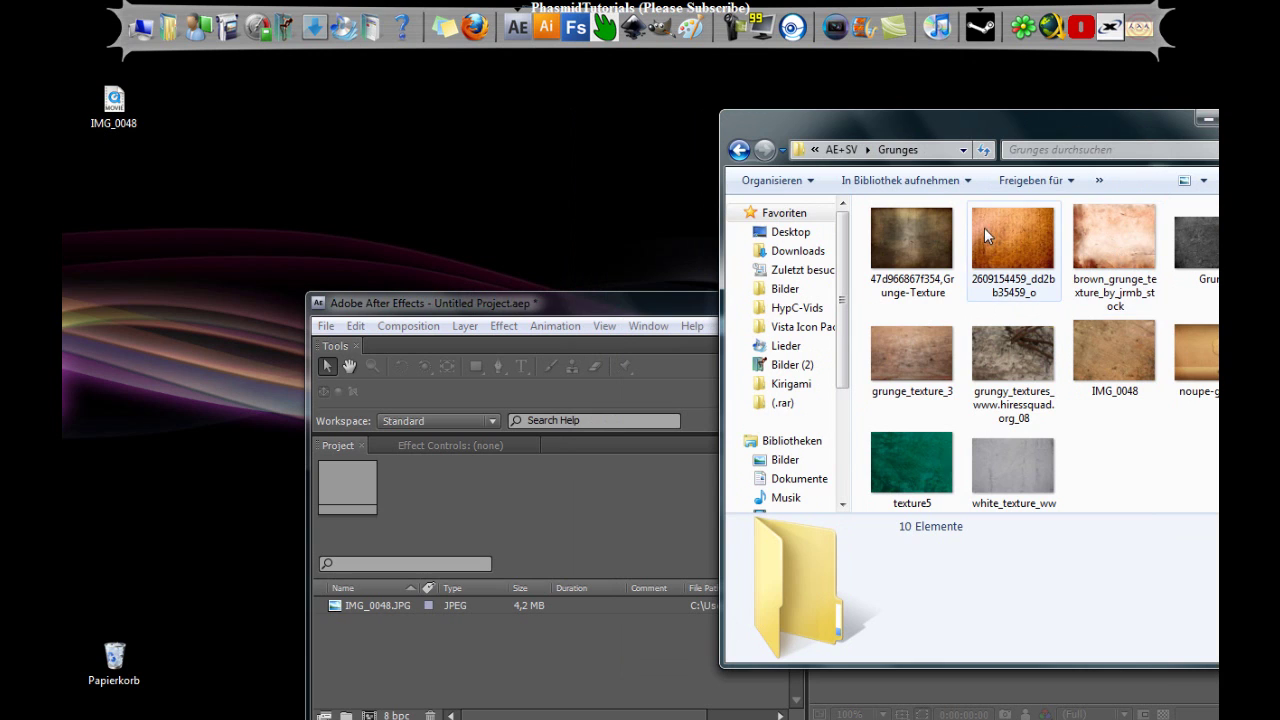
drag(910, 224, 590, 315)
drag(309, 294, 62, 175)
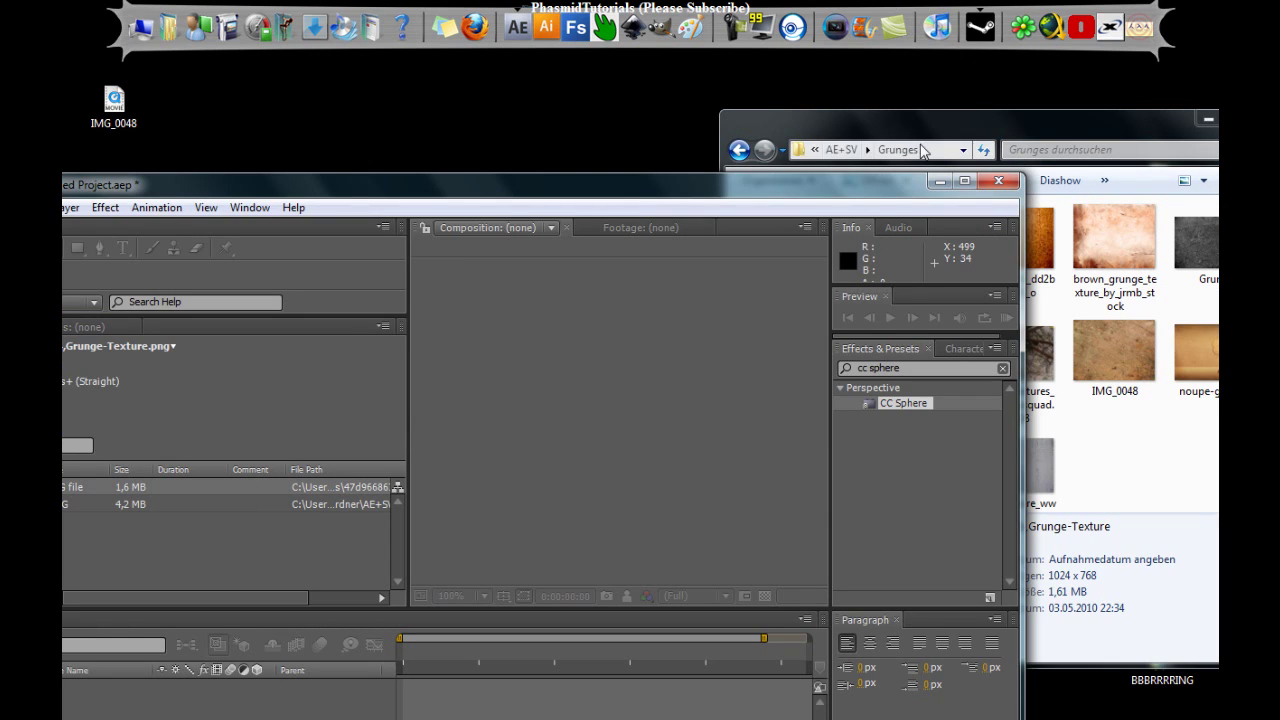
Create a new composition with default 720×480 settings, viewed at 50%.
click(964, 182)
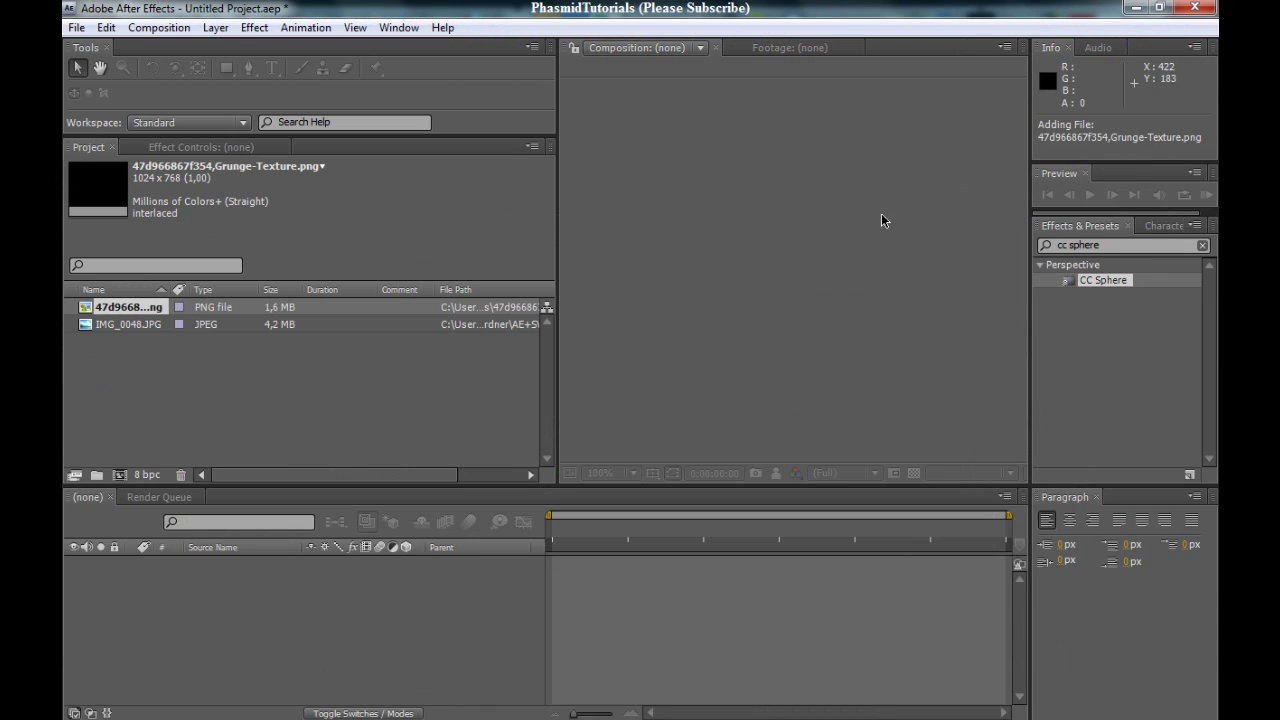
click(158, 27)
click(171, 50)
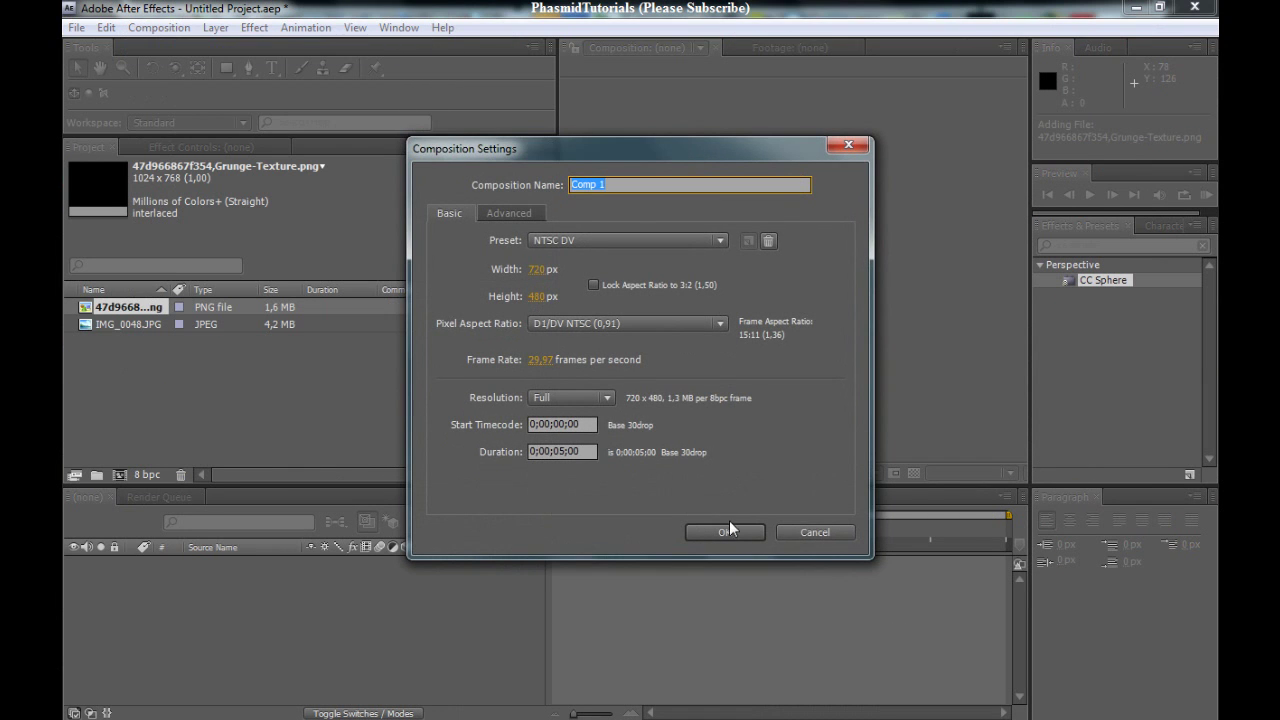
click(727, 530)
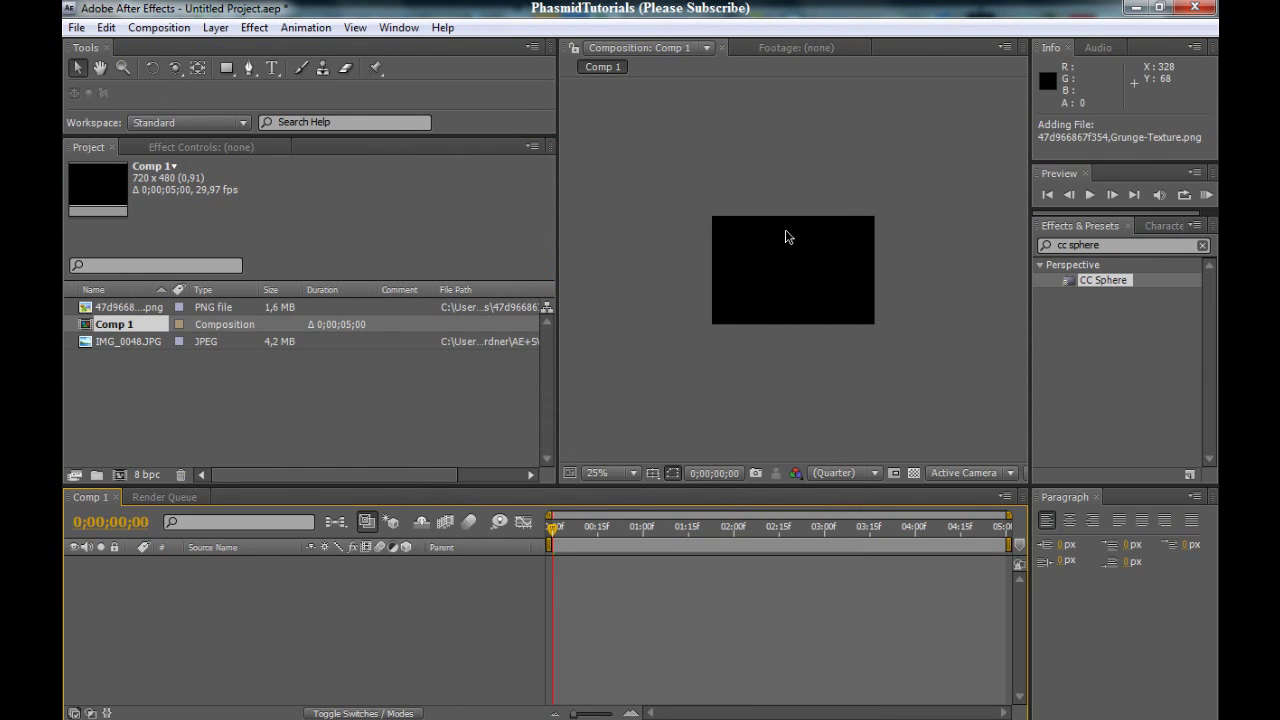
key(period)
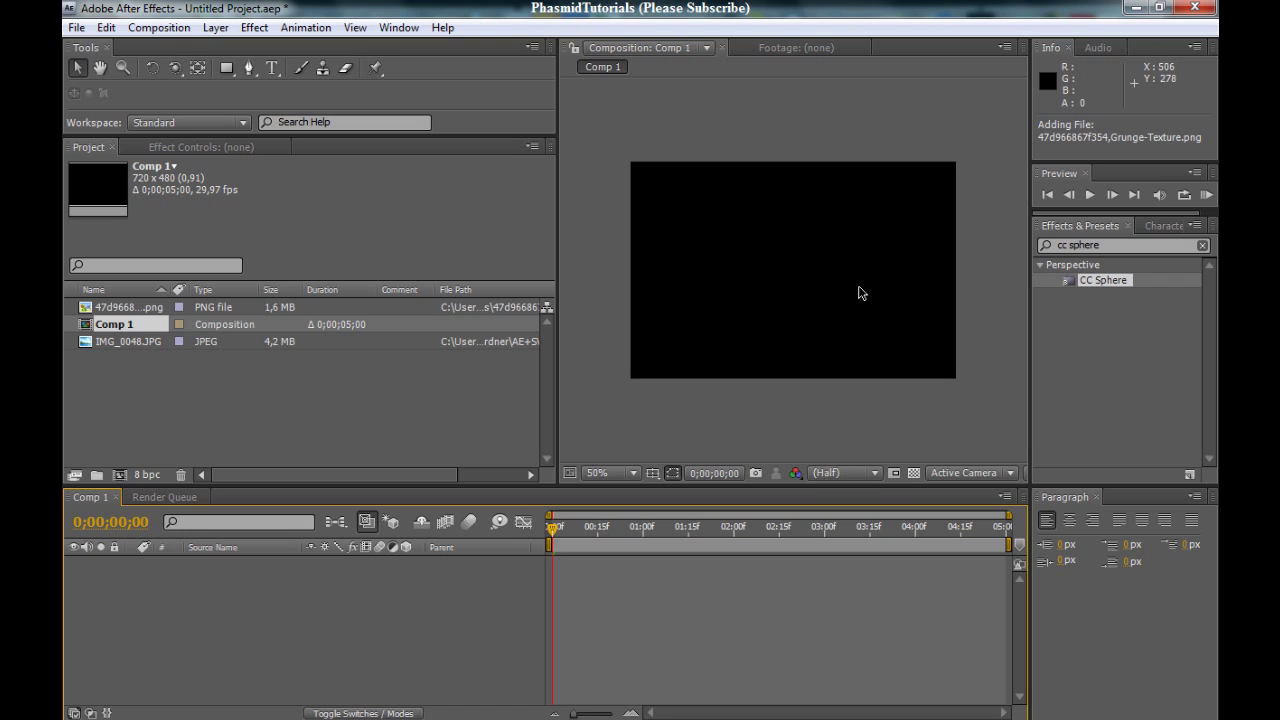
Add the grunge texture PNG to Comp 1 and scale it down to 67%.
click(113, 310)
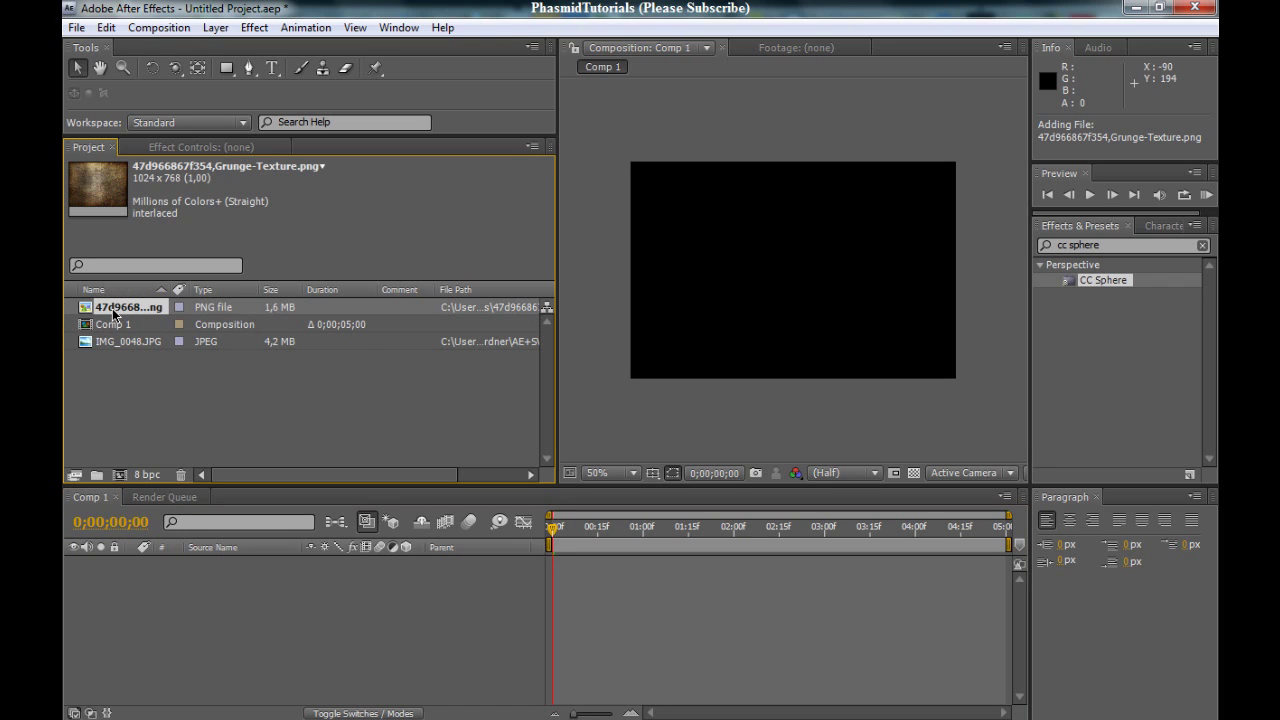
drag(114, 312, 797, 271)
scroll(806, 277, down, 2)
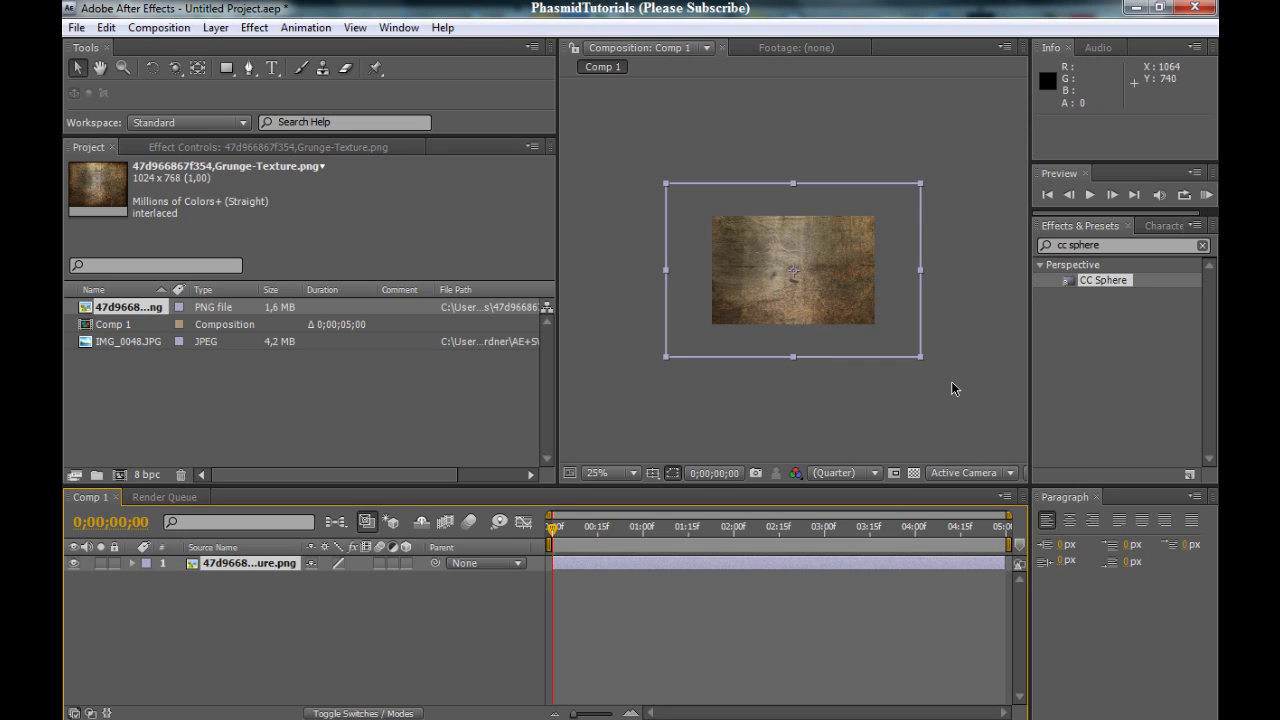
drag(922, 358, 880, 338)
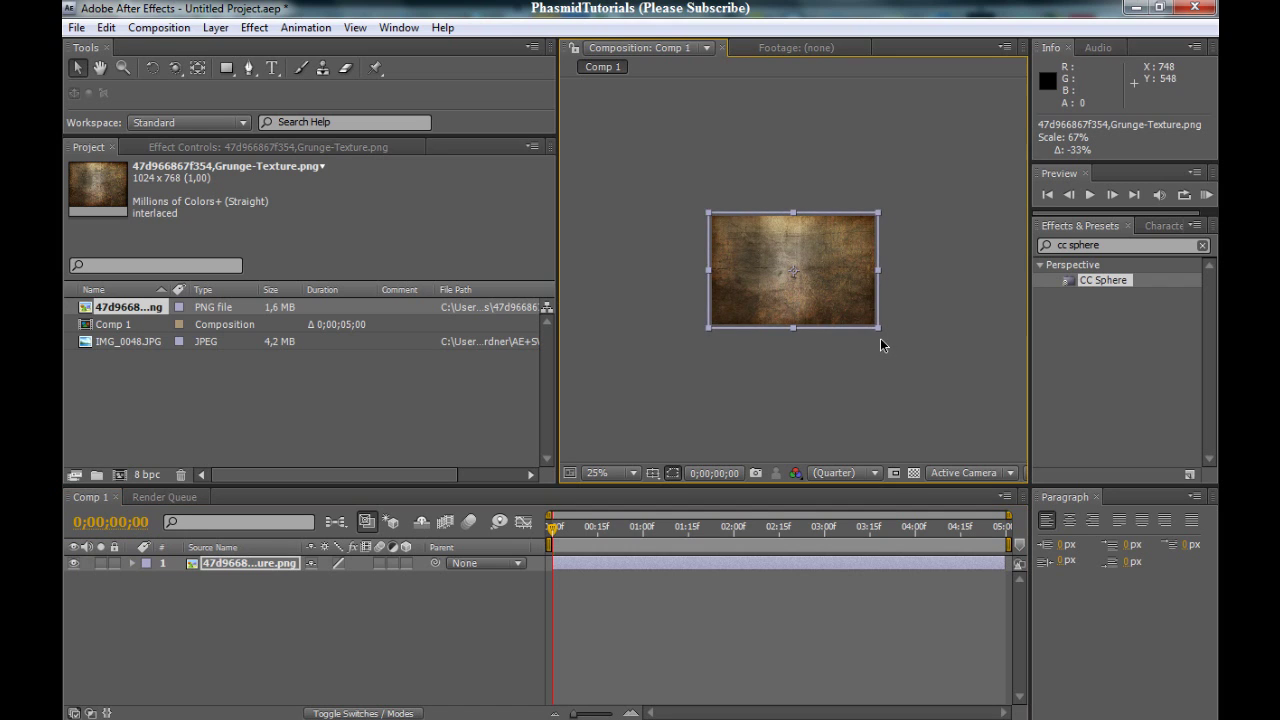
scroll(880, 338, up, 2)
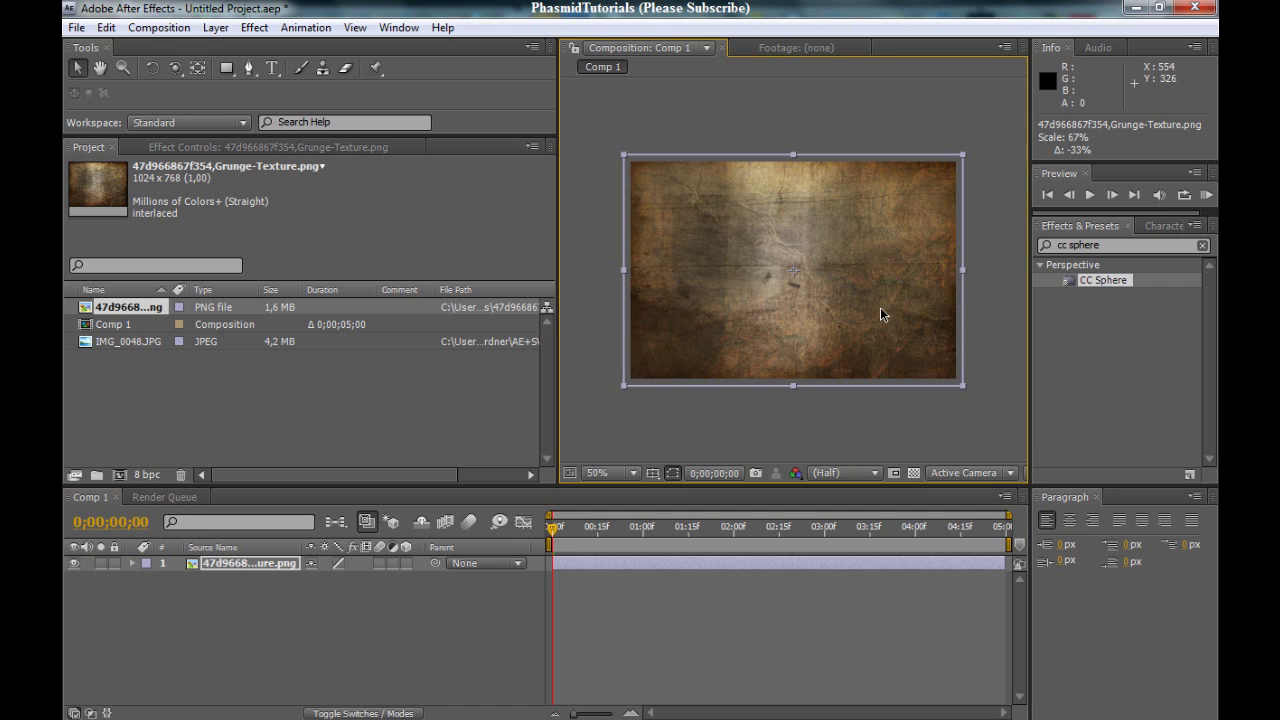
click(1120, 244)
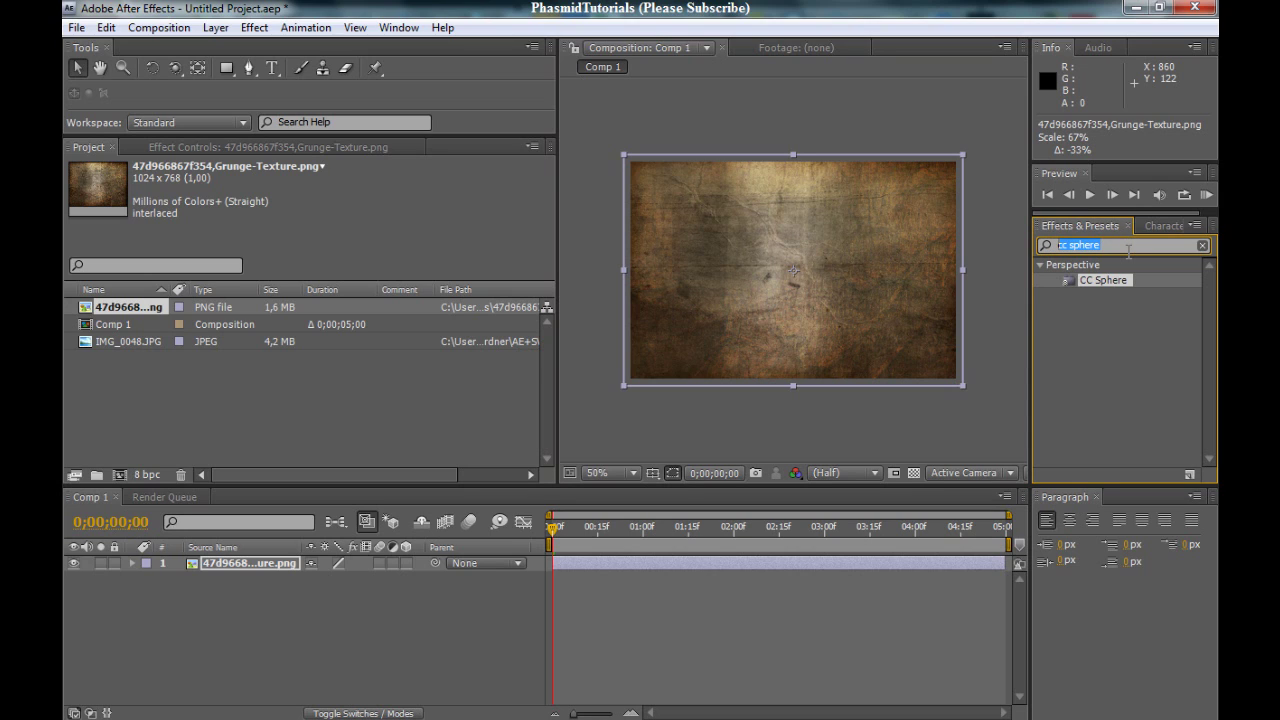
Apply CC Sphere to the grunge texture layer, giving a shaded planet with radius 200.
click(1112, 314)
double_click(1090, 284)
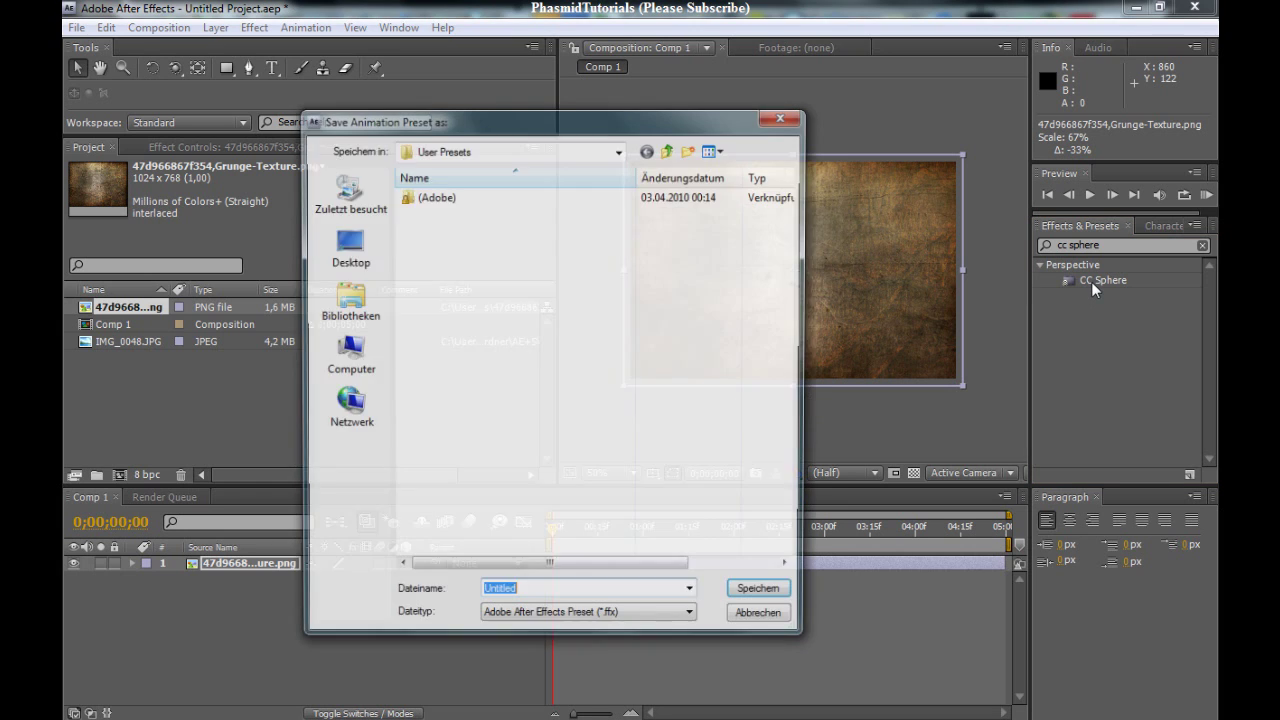
key(Escape)
double_click(1101, 282)
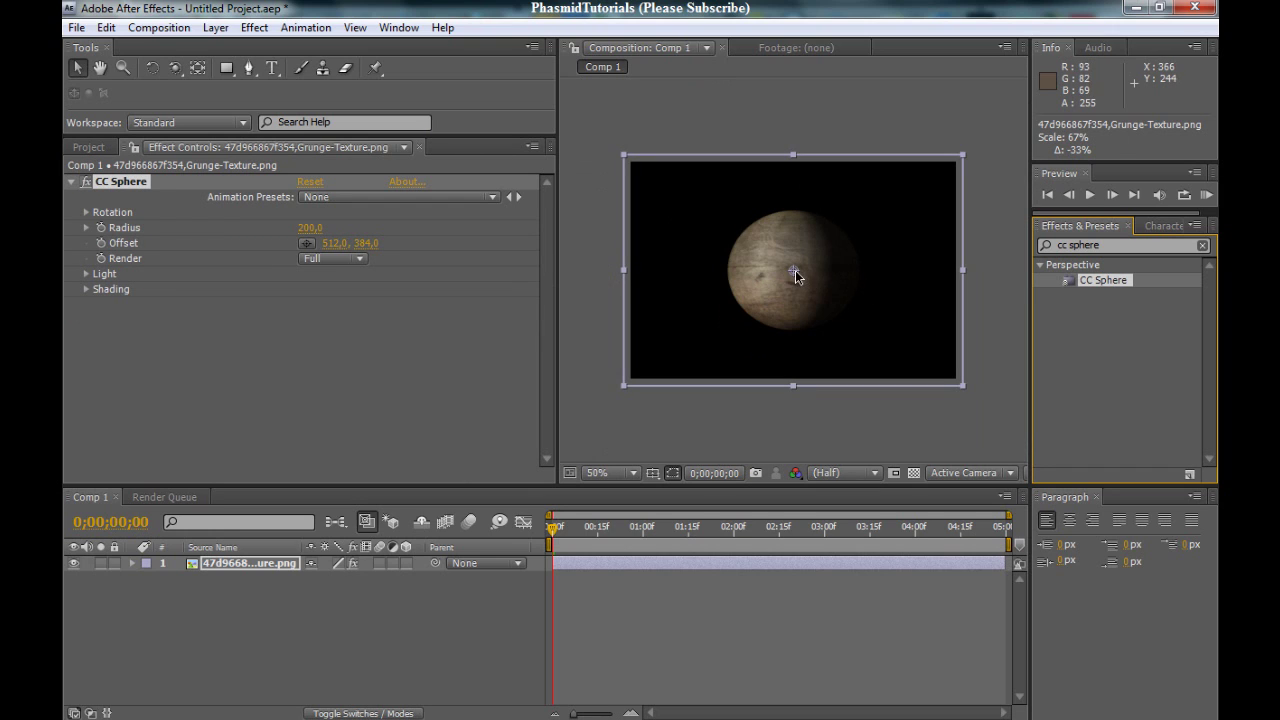
mouse_move(794, 270)
mouse_down()
mouse_move(733, 270)
mouse_move(795, 270)
mouse_up()
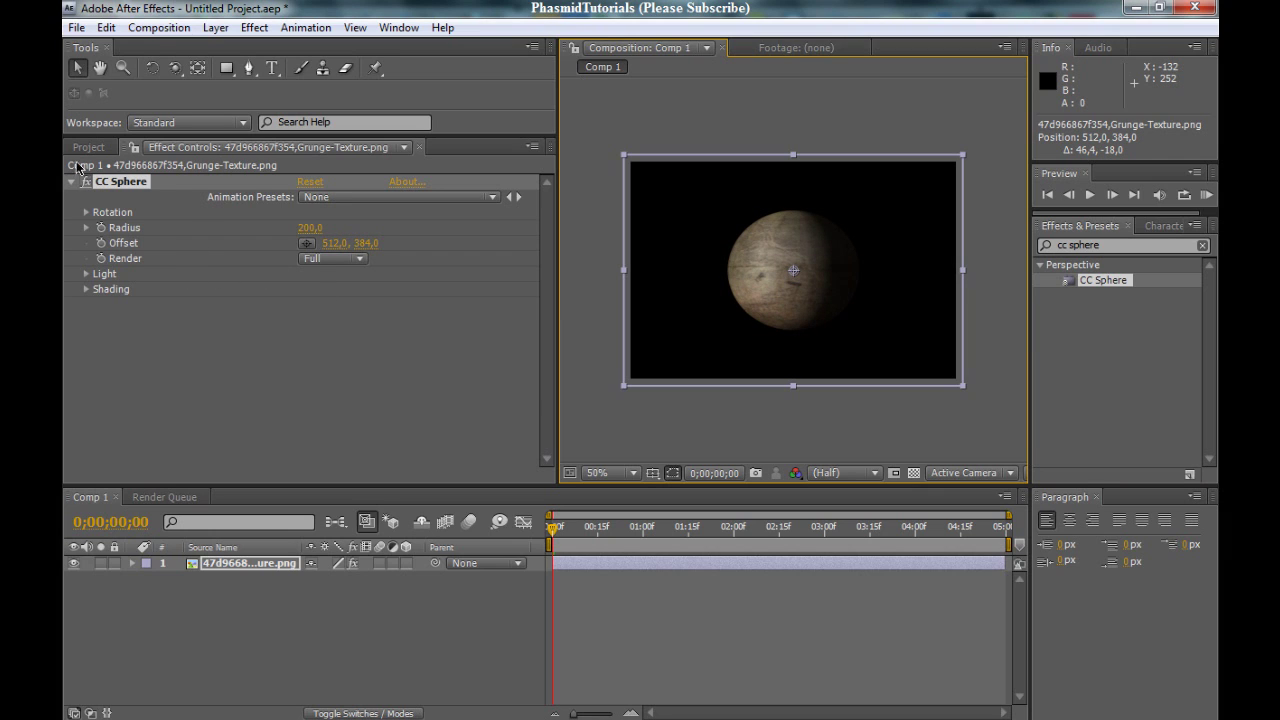
Expand CC Sphere's Rotation, Light and Shading groups and set a Rotation X keyframe at 0°.
click(87, 213)
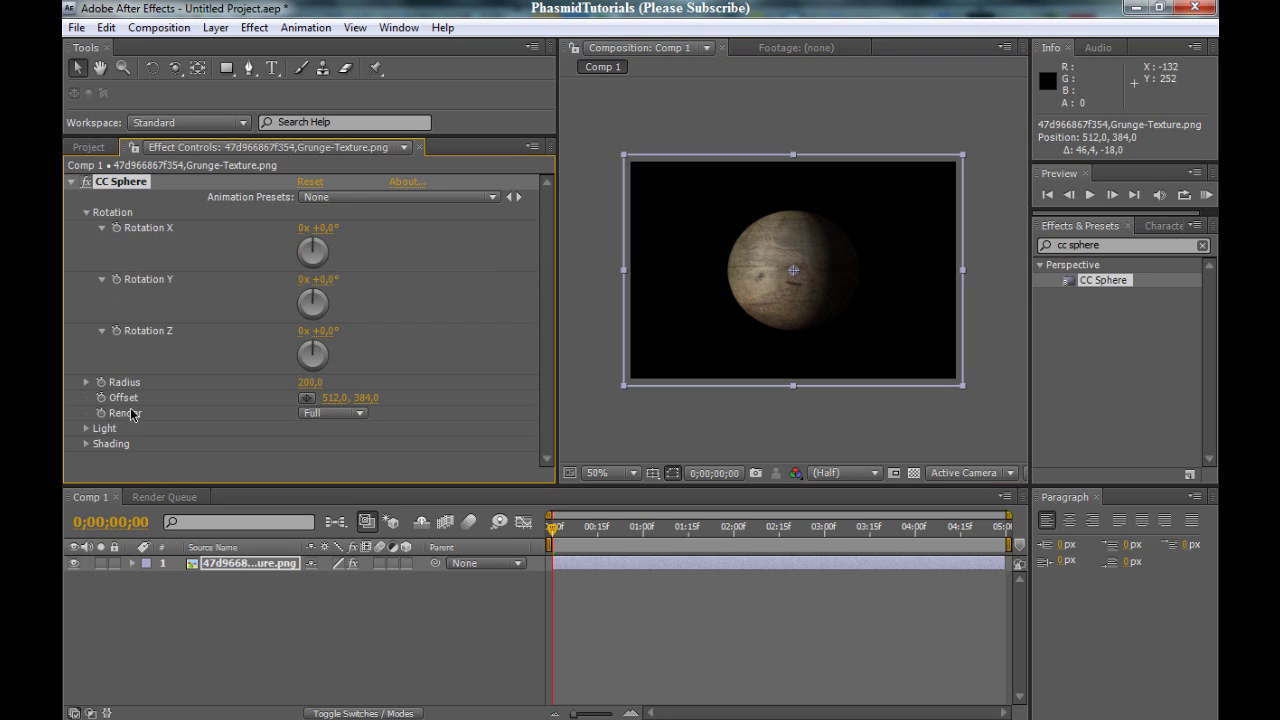
click(87, 428)
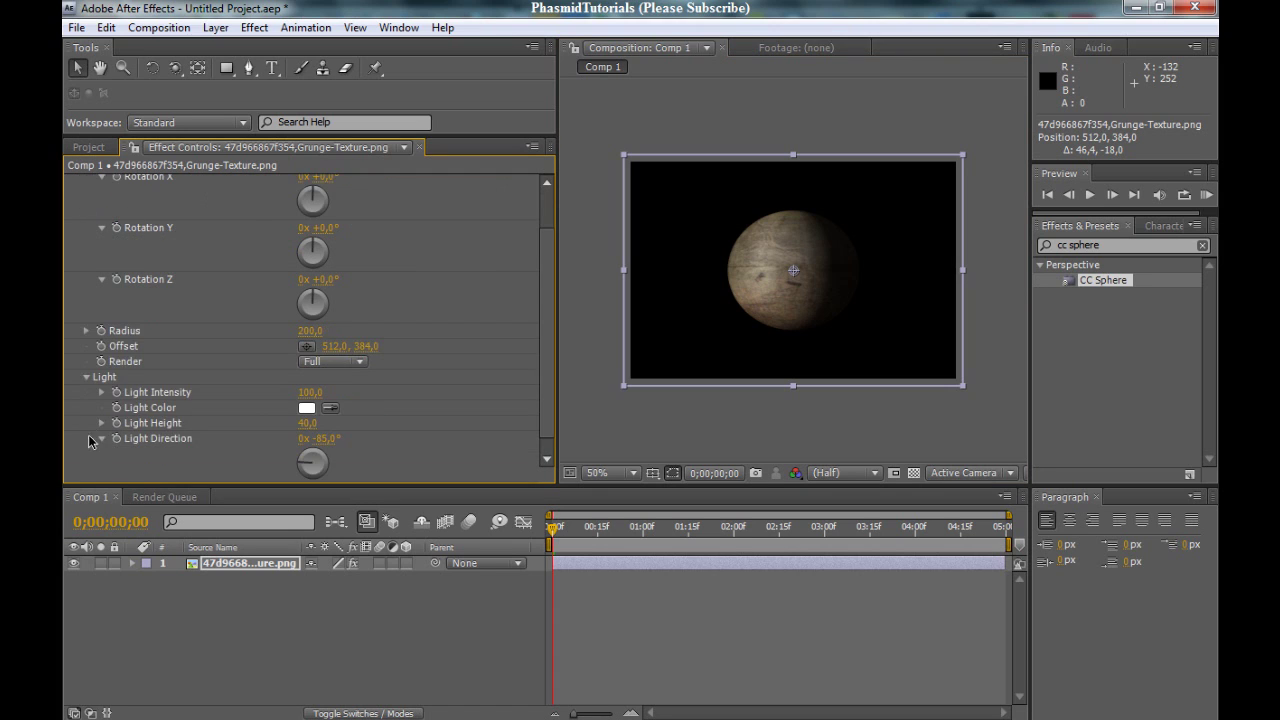
scroll(135, 343, down, 2)
click(86, 476)
scroll(200, 417, down, 4)
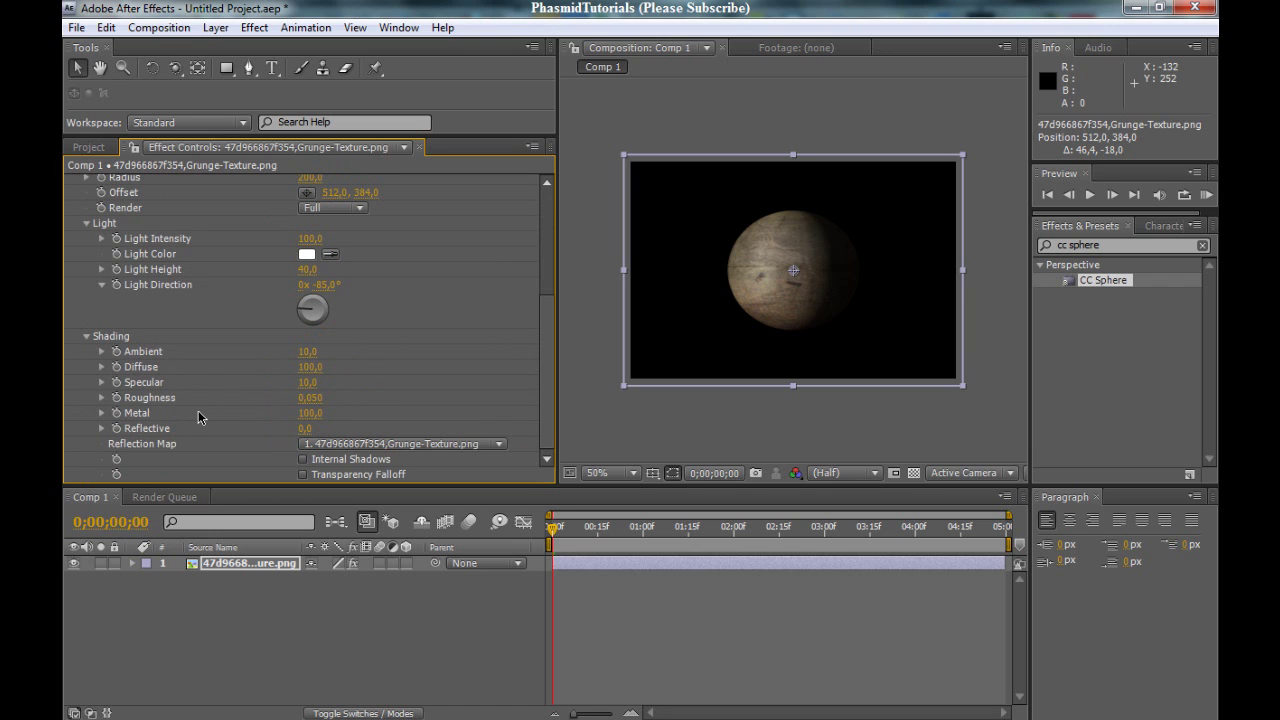
scroll(358, 345, up, 5)
scroll(360, 343, down, 4)
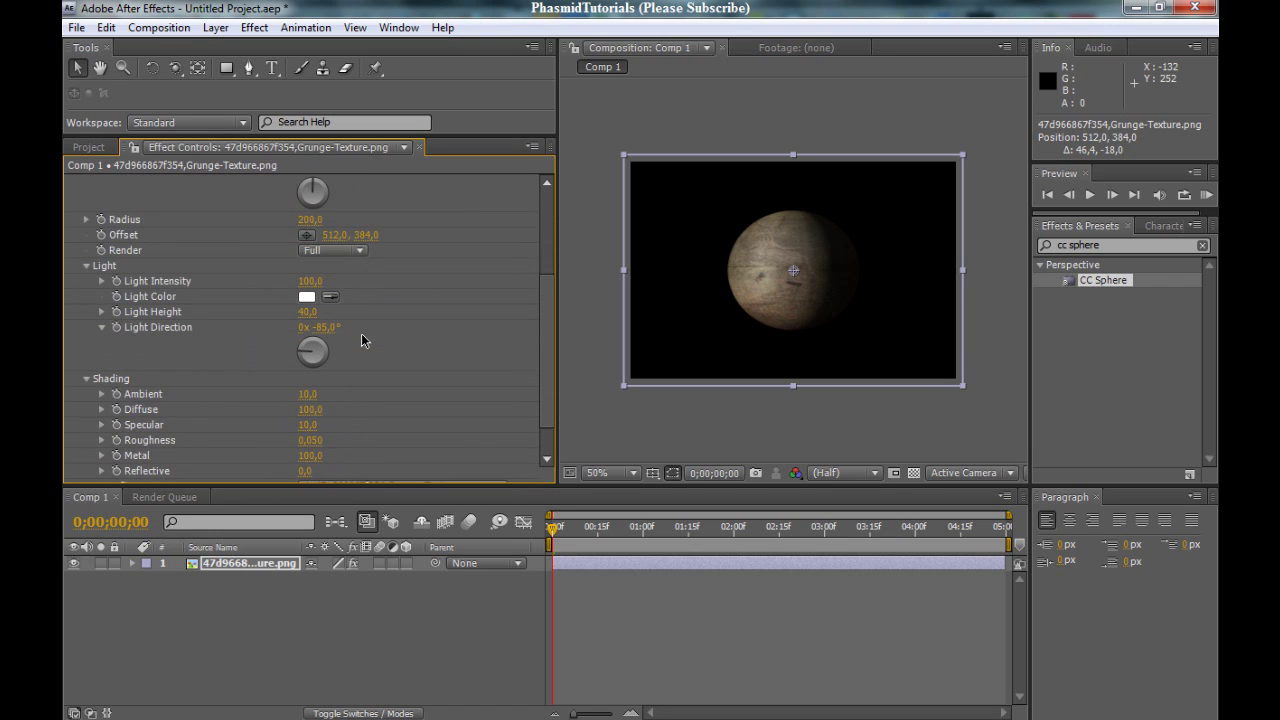
scroll(417, 358, up, 5)
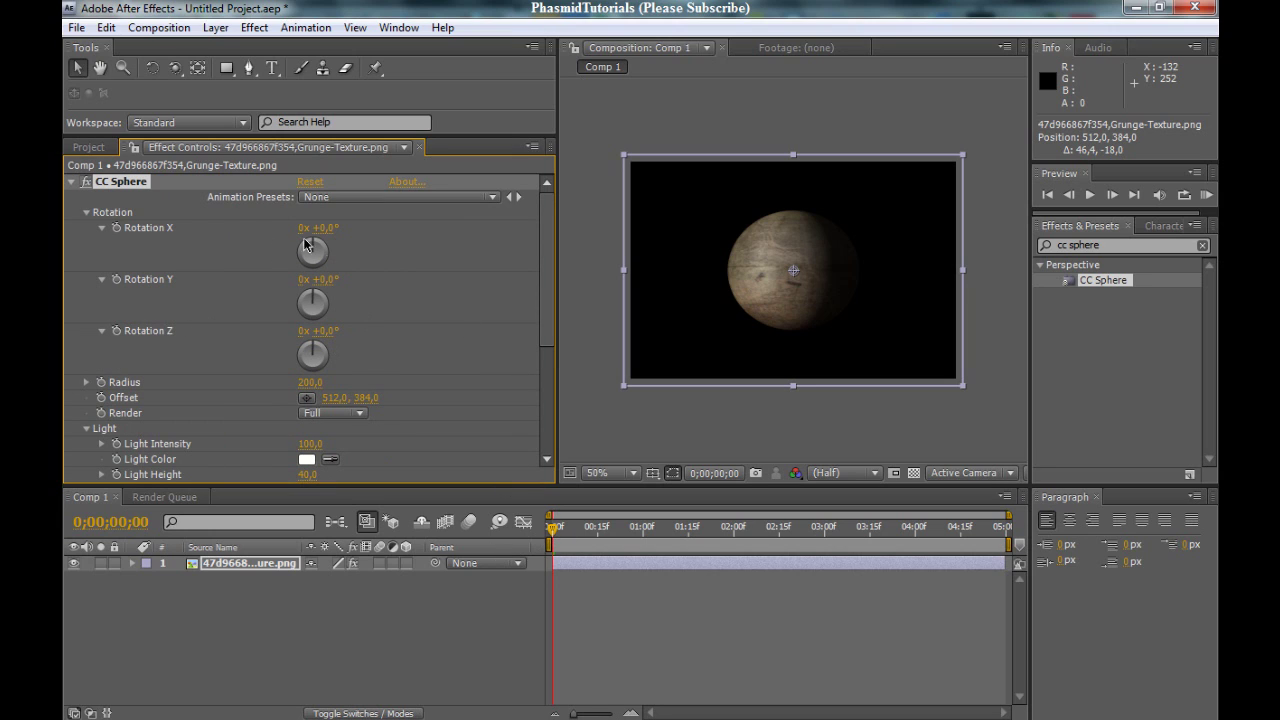
click(116, 228)
Keyframe the rotation at 0;00;01;07 to X +152°, Y −91° and Z +142°.
click(116, 331)
drag(556, 538, 665, 528)
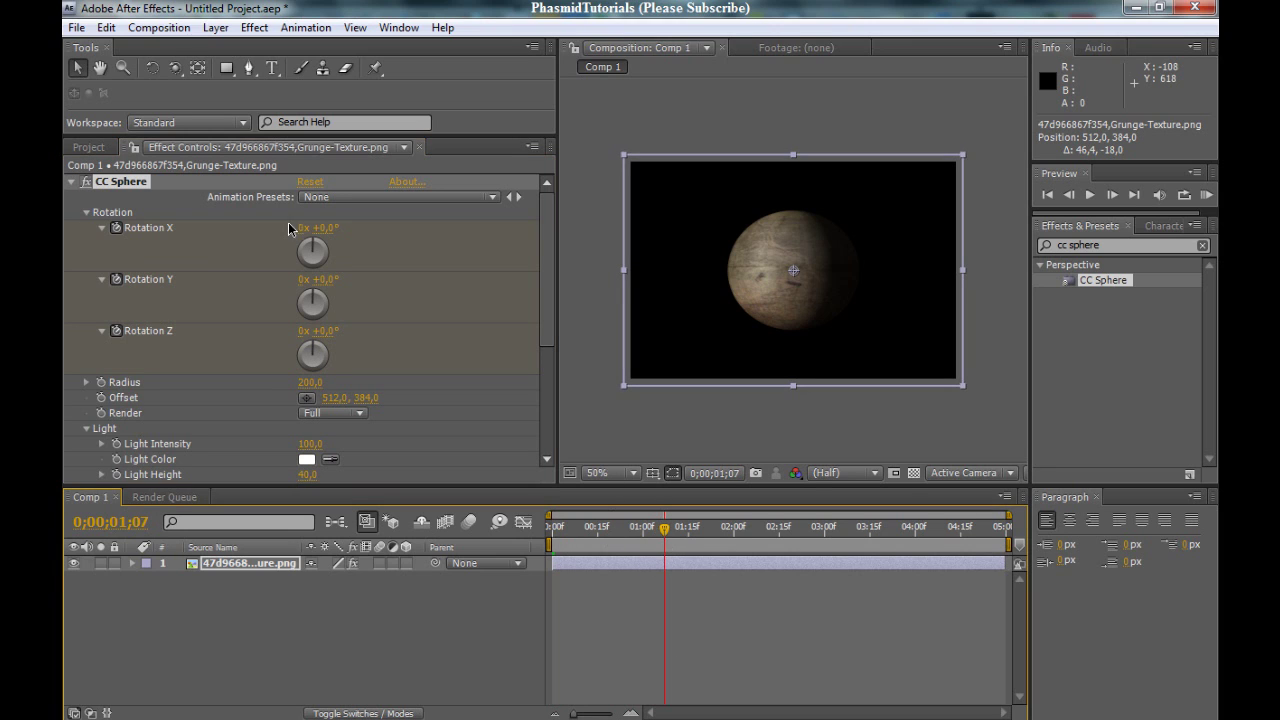
drag(313, 250, 244, 303)
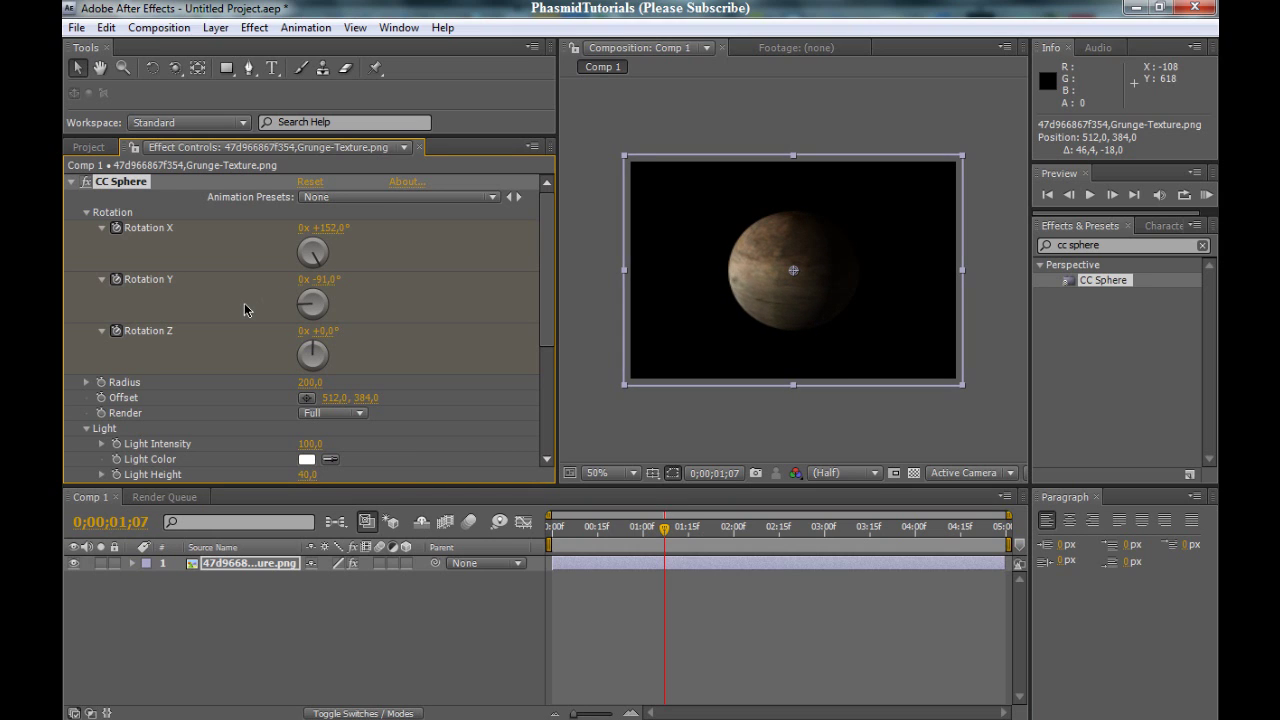
mouse_move(312, 347)
mouse_down()
mouse_move(338, 370)
mouse_move(319, 357)
mouse_up()
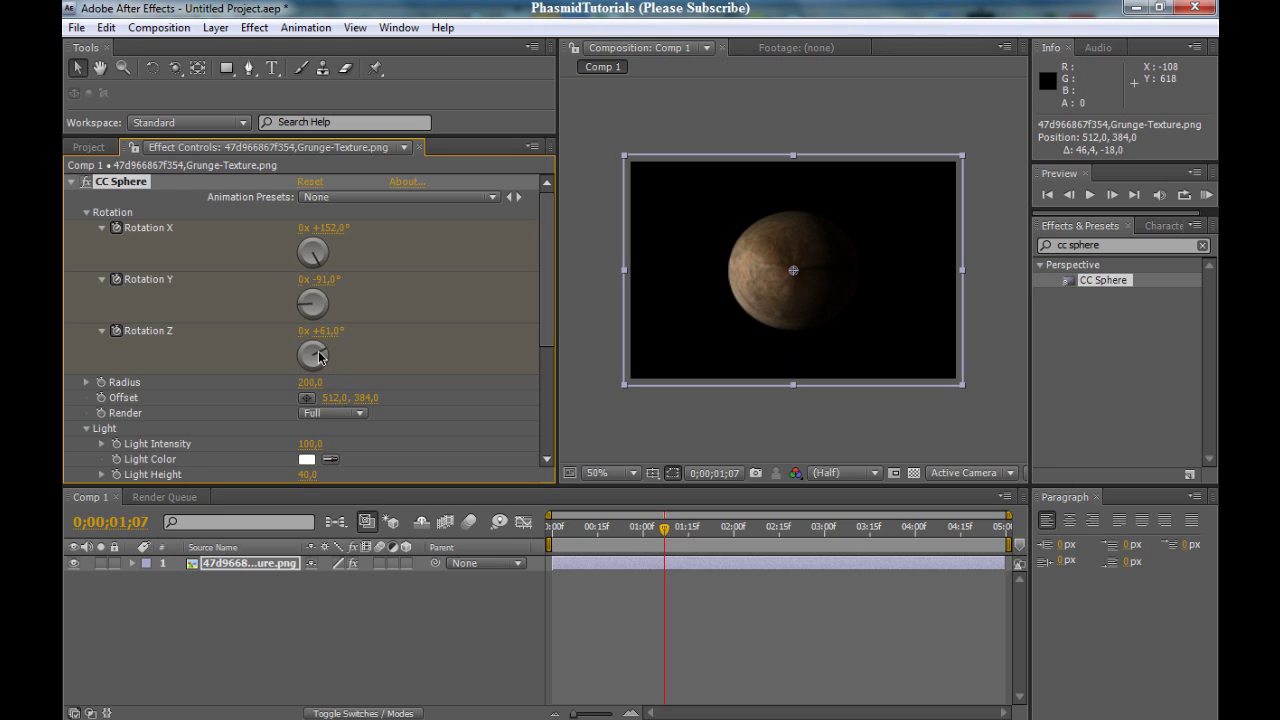
scroll(791, 266, up, 3)
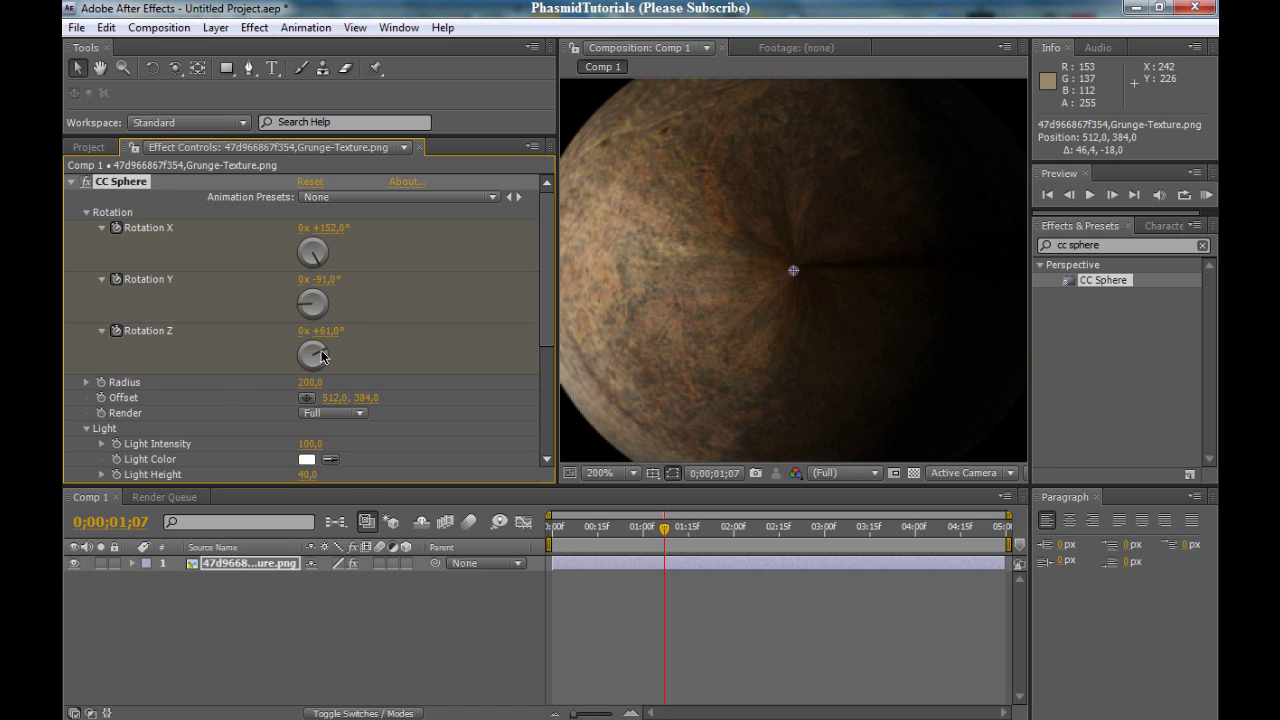
drag(323, 356, 326, 368)
scroll(883, 283, down, 2)
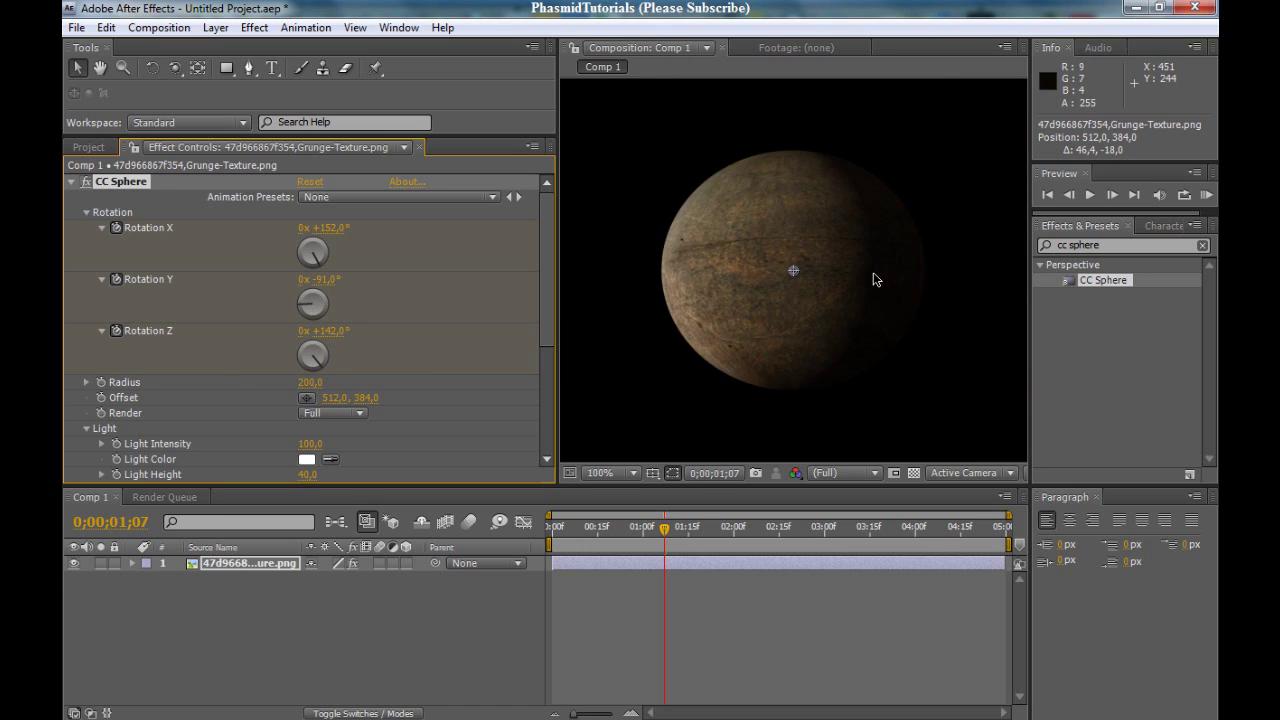
scroll(873, 272, down, 1)
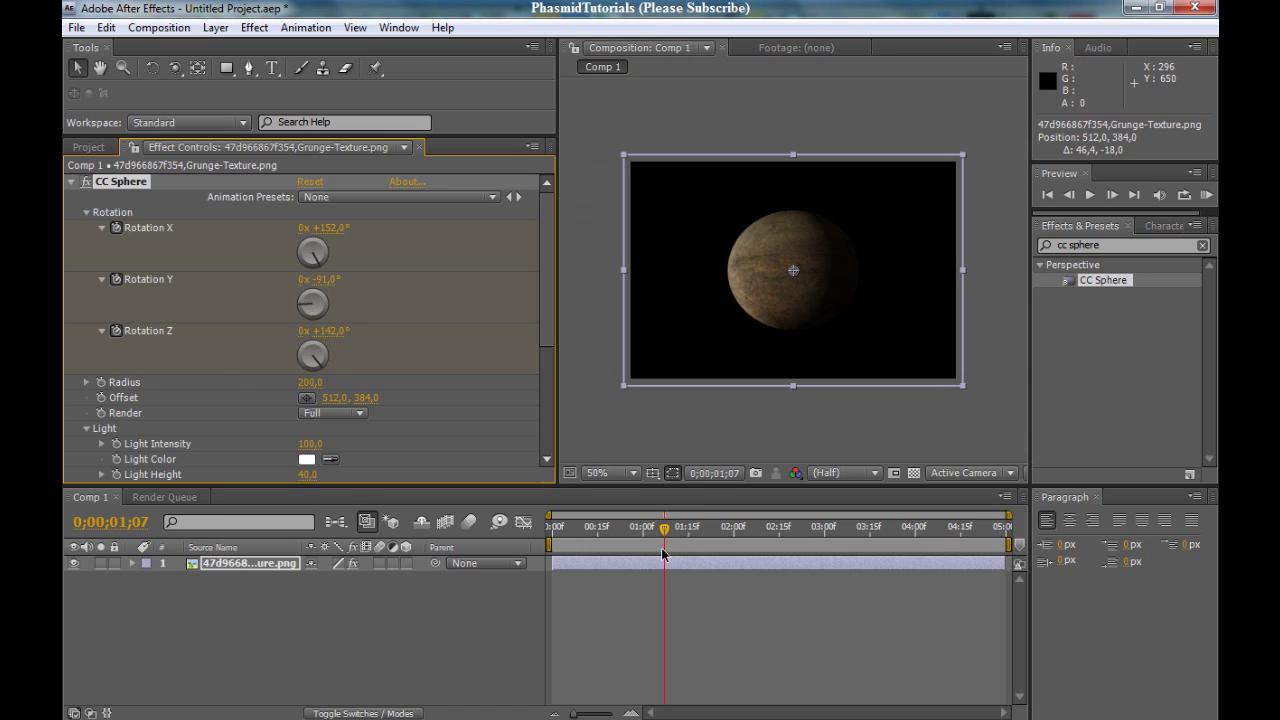
Rewind to 0;00;00;00 and preview the spinning sphere.
drag(665, 535, 513, 532)
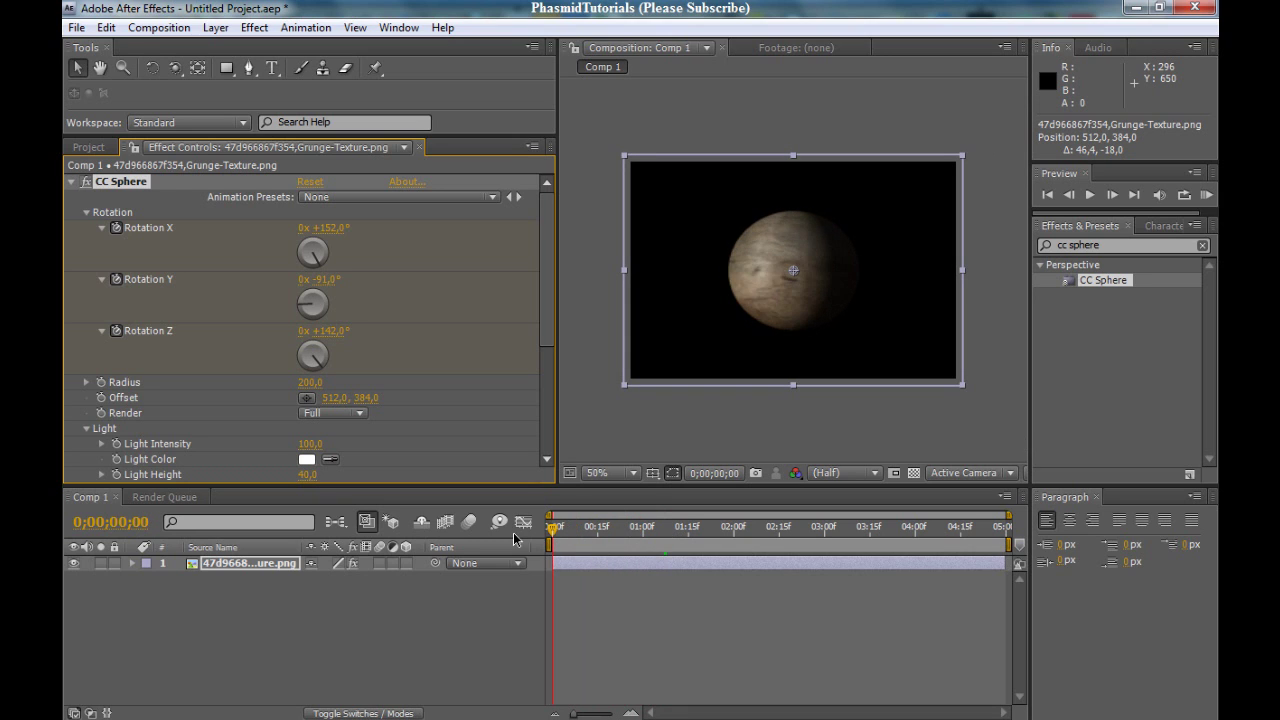
click(1091, 196)
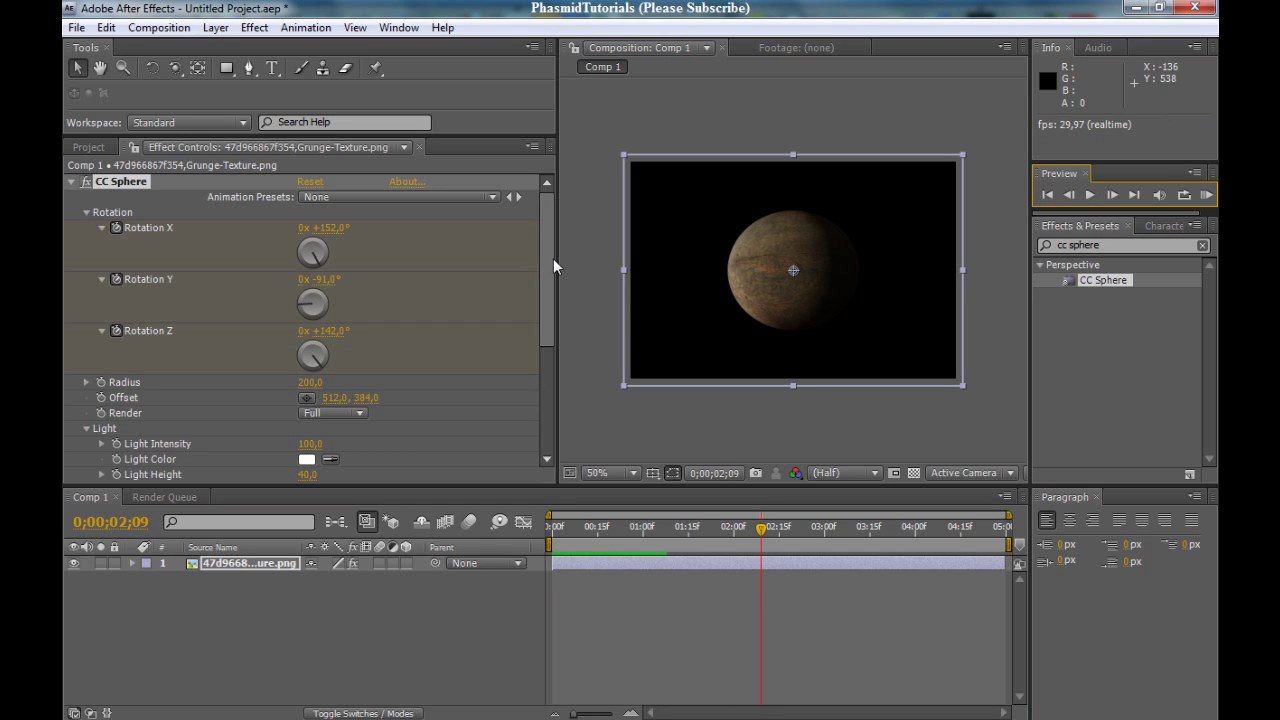
drag(553, 258, 526, 369)
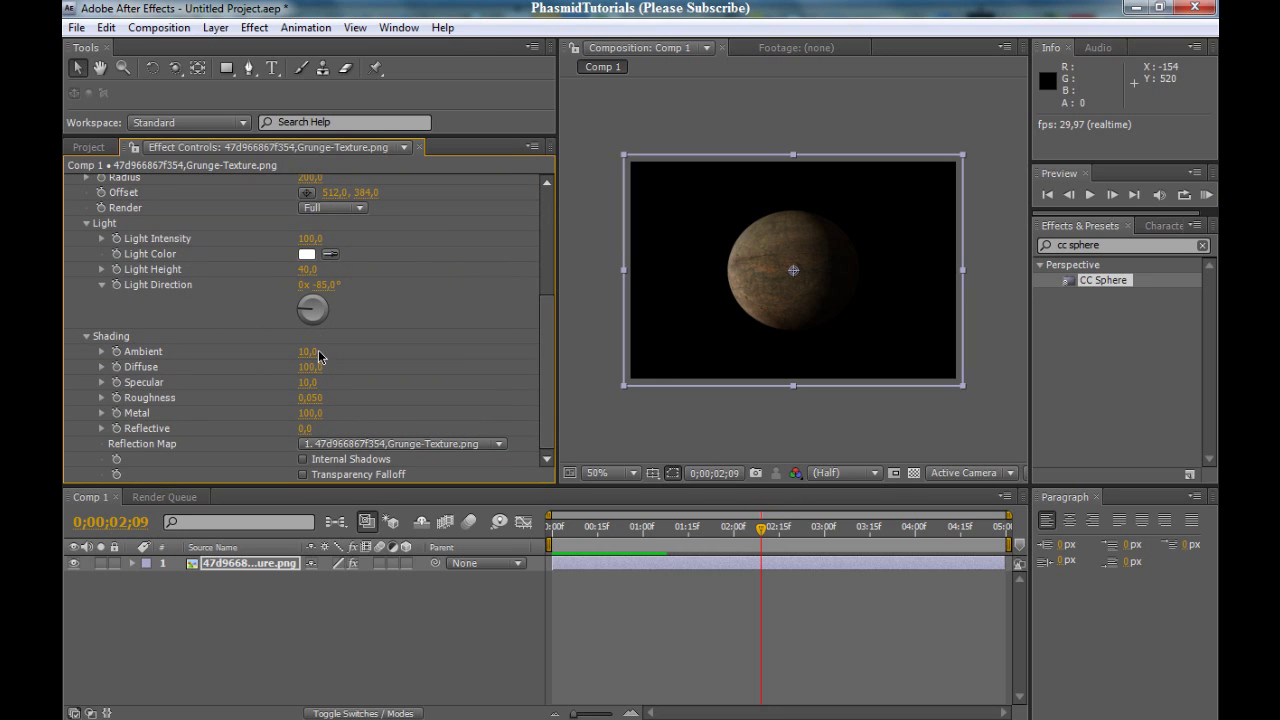
Set a Light Intensity keyframe of 0 at the two-second mark.
click(87, 340)
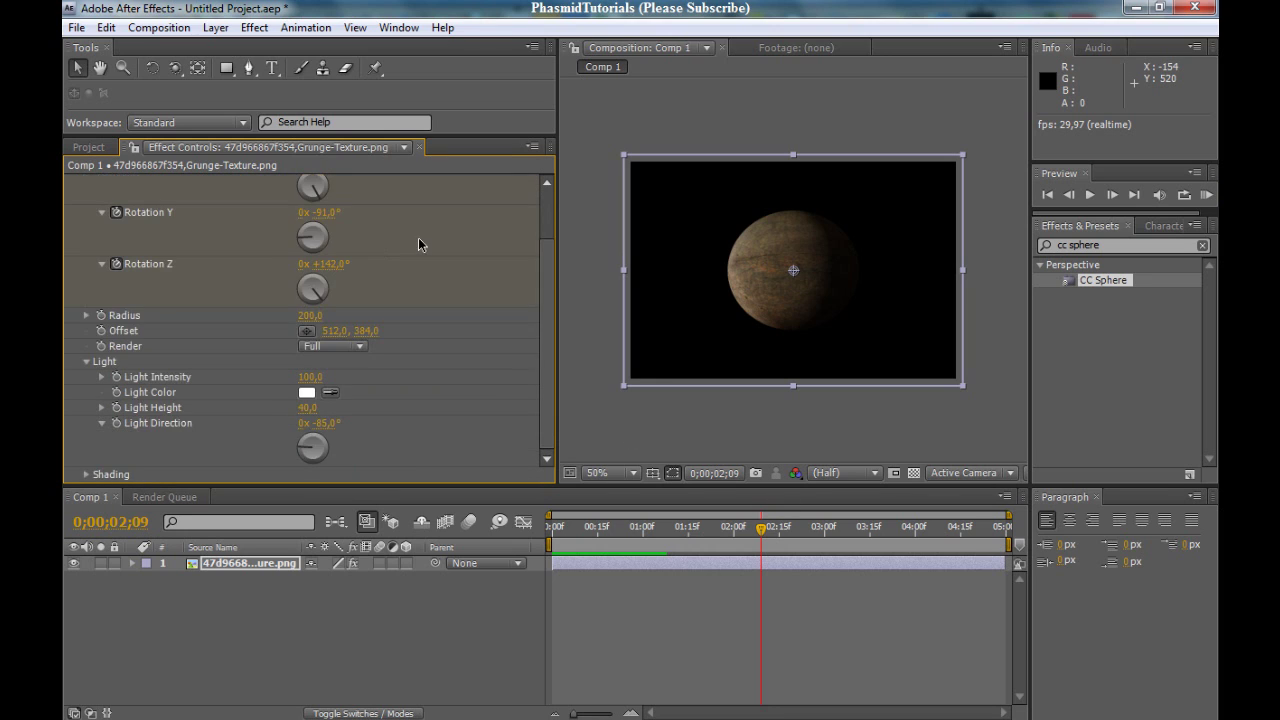
drag(310, 380, 268, 378)
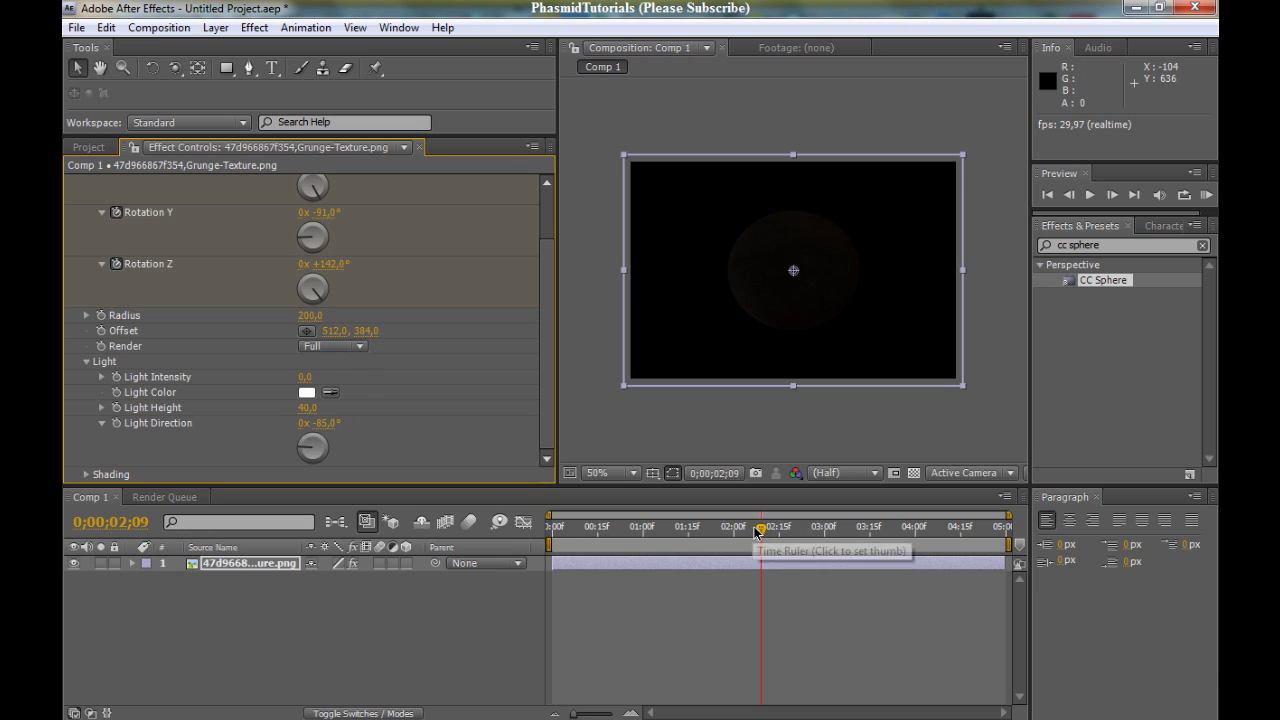
drag(760, 530, 733, 533)
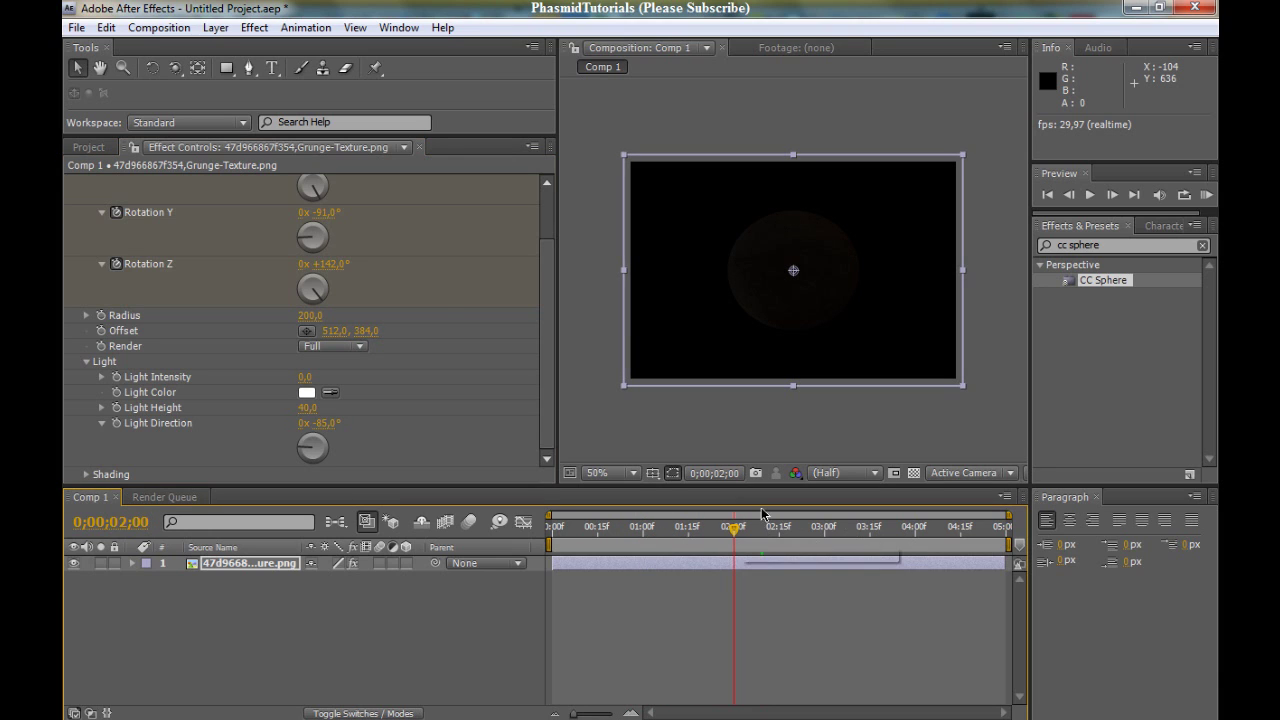
click(117, 379)
Raise Light Intensity to 184 at 0;00;02;26 and preview the fade-in from the start.
drag(736, 532, 812, 532)
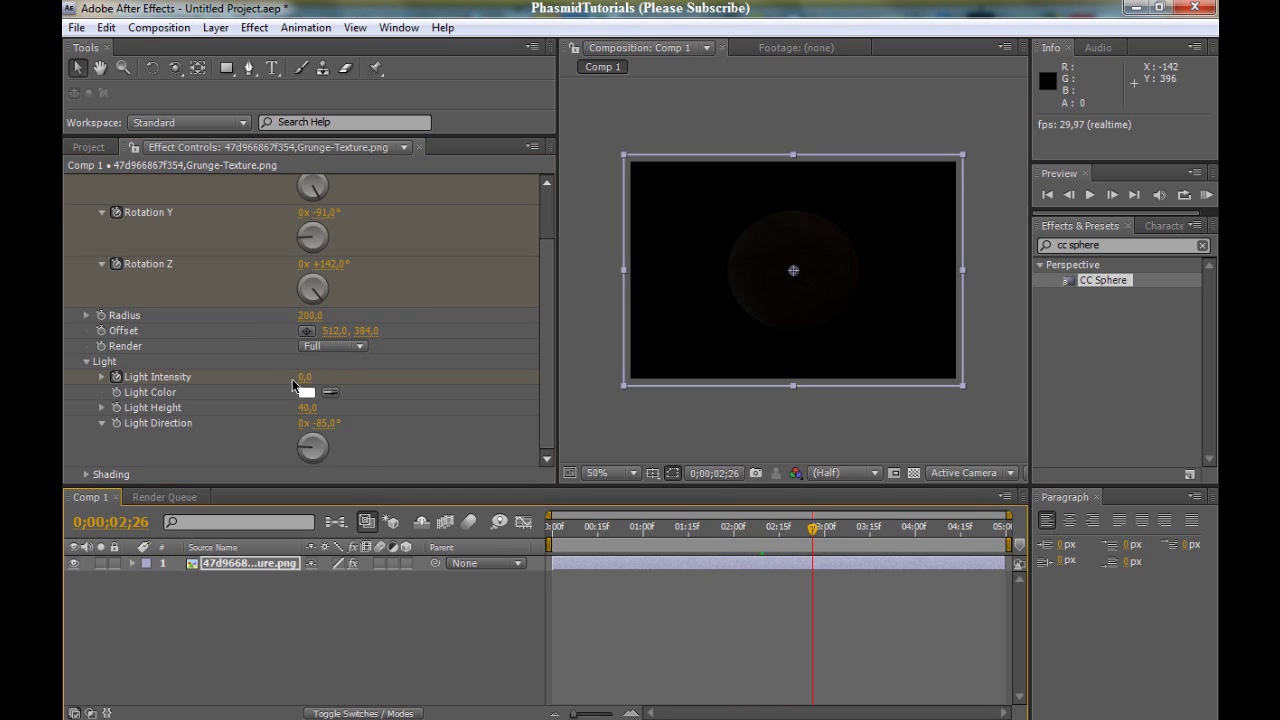
drag(300, 379, 1162, 386)
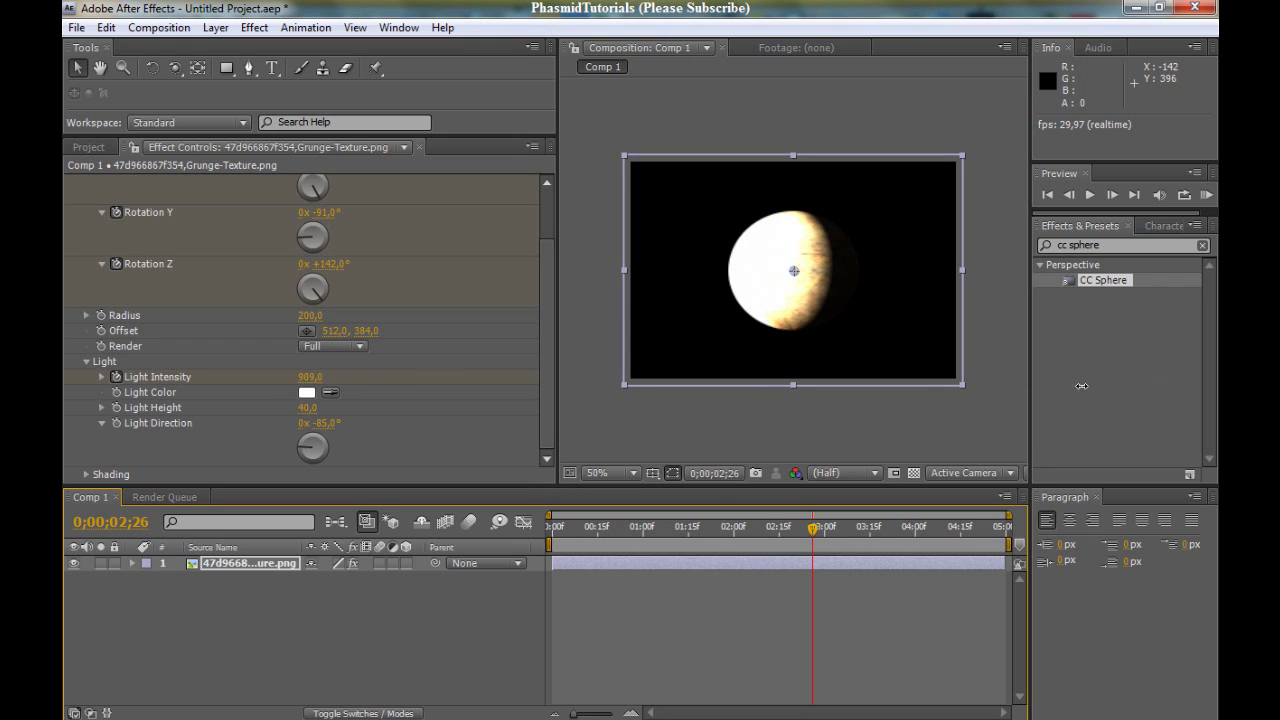
drag(1082, 386, 481, 386)
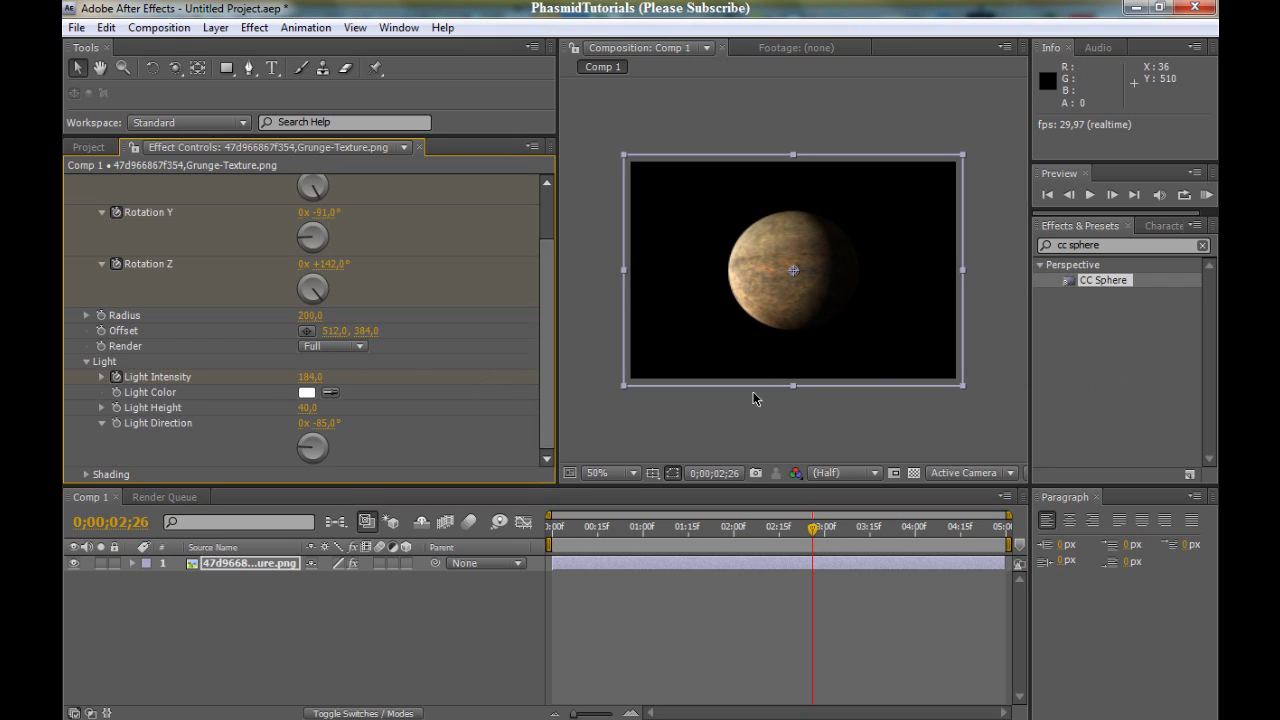
drag(812, 530, 545, 538)
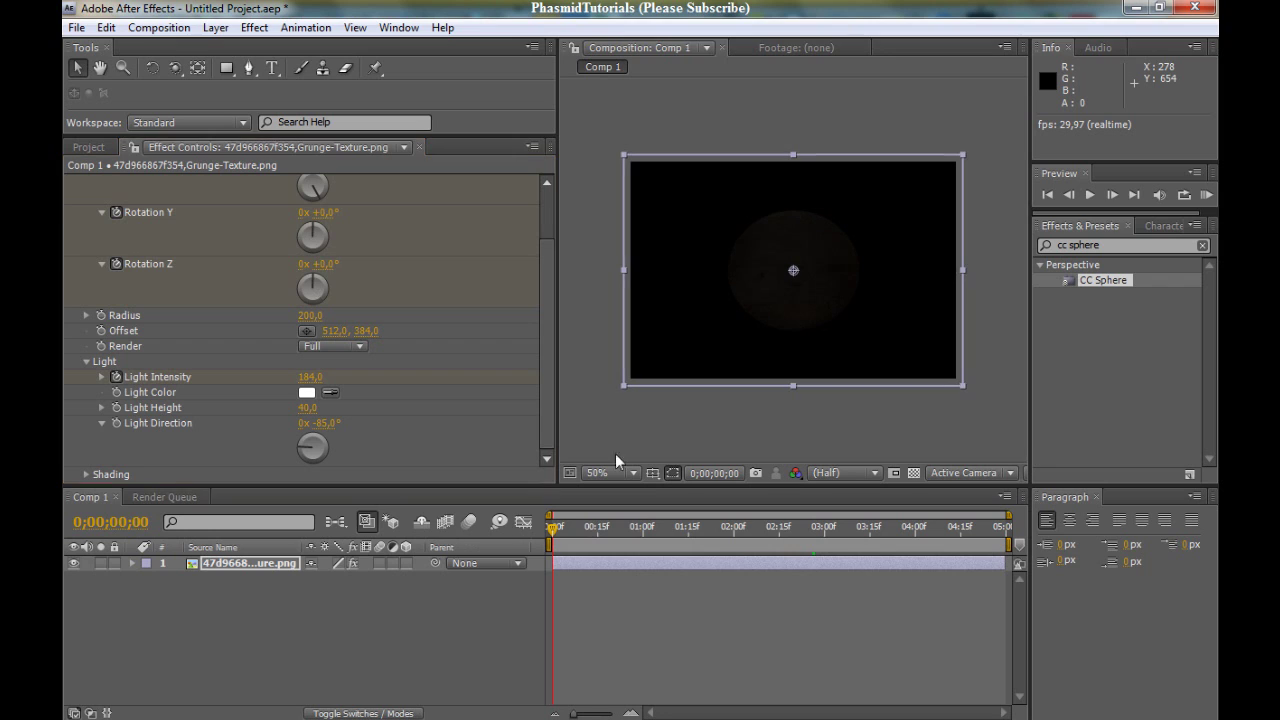
click(1090, 196)
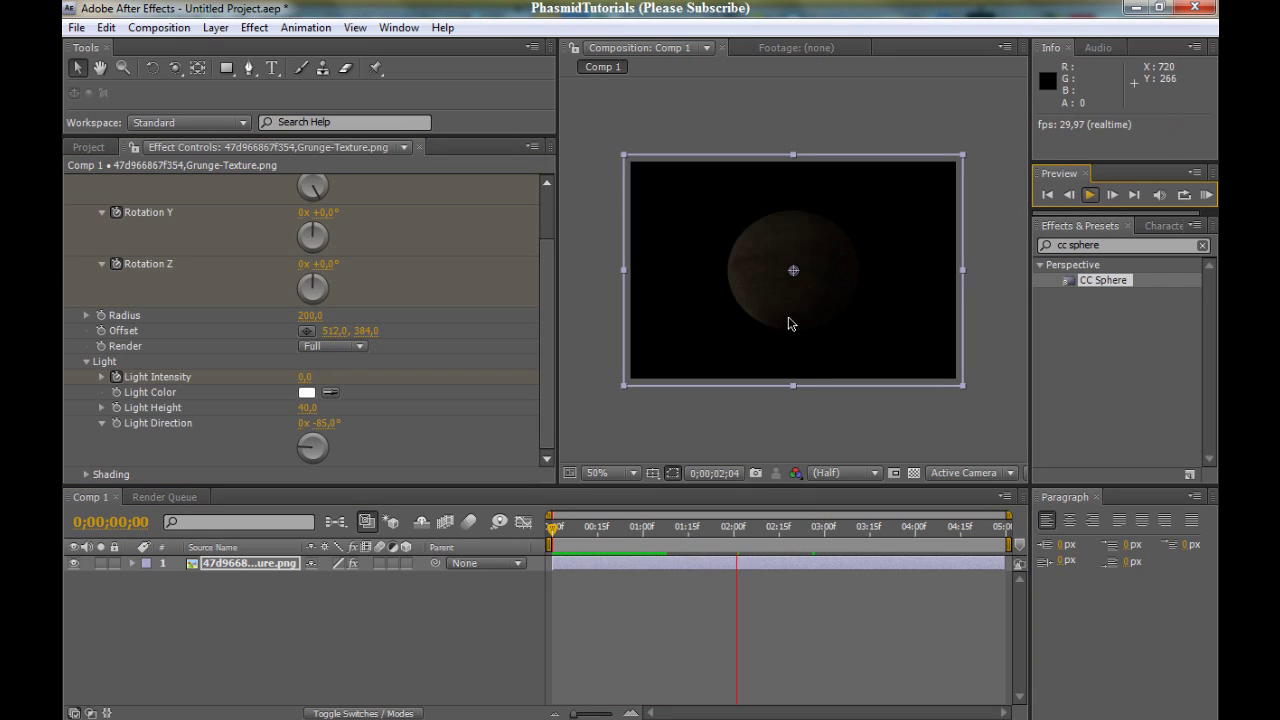
click(1050, 198)
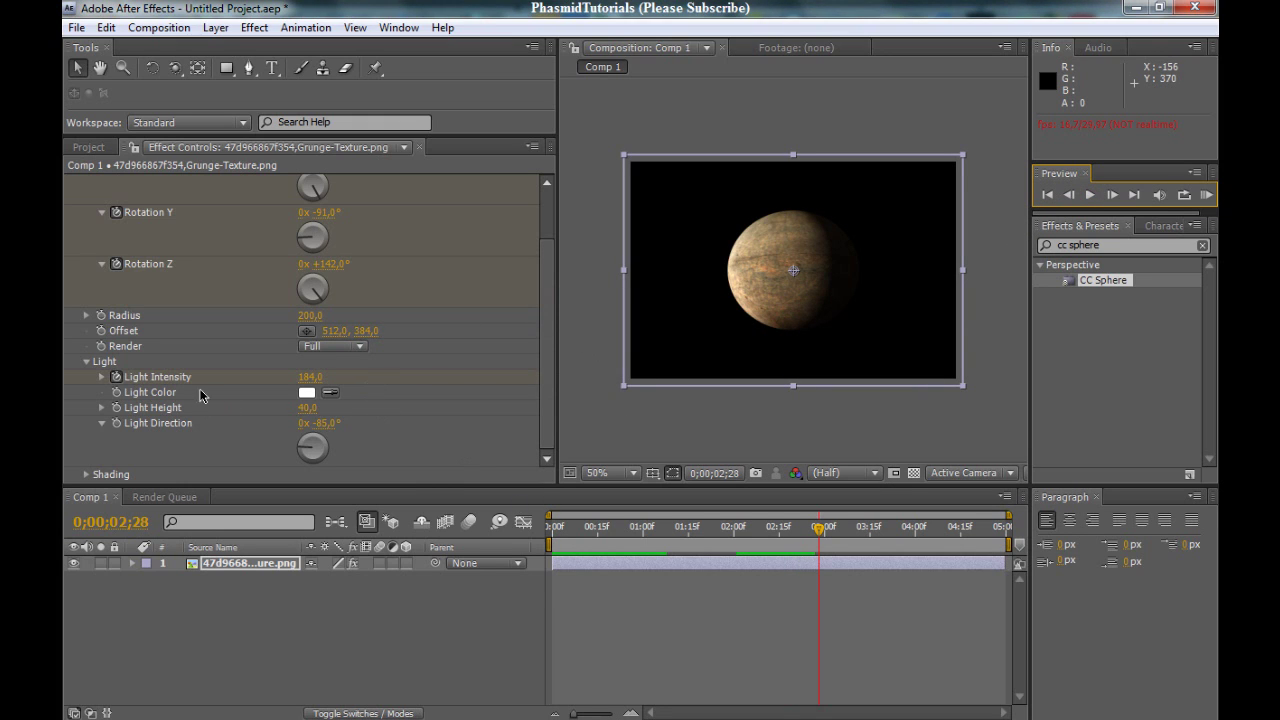
Keyframe Light Height at 100, then −100 at 0;00;04;16, and scrub to check the darkening.
click(117, 407)
drag(303, 414, 404, 414)
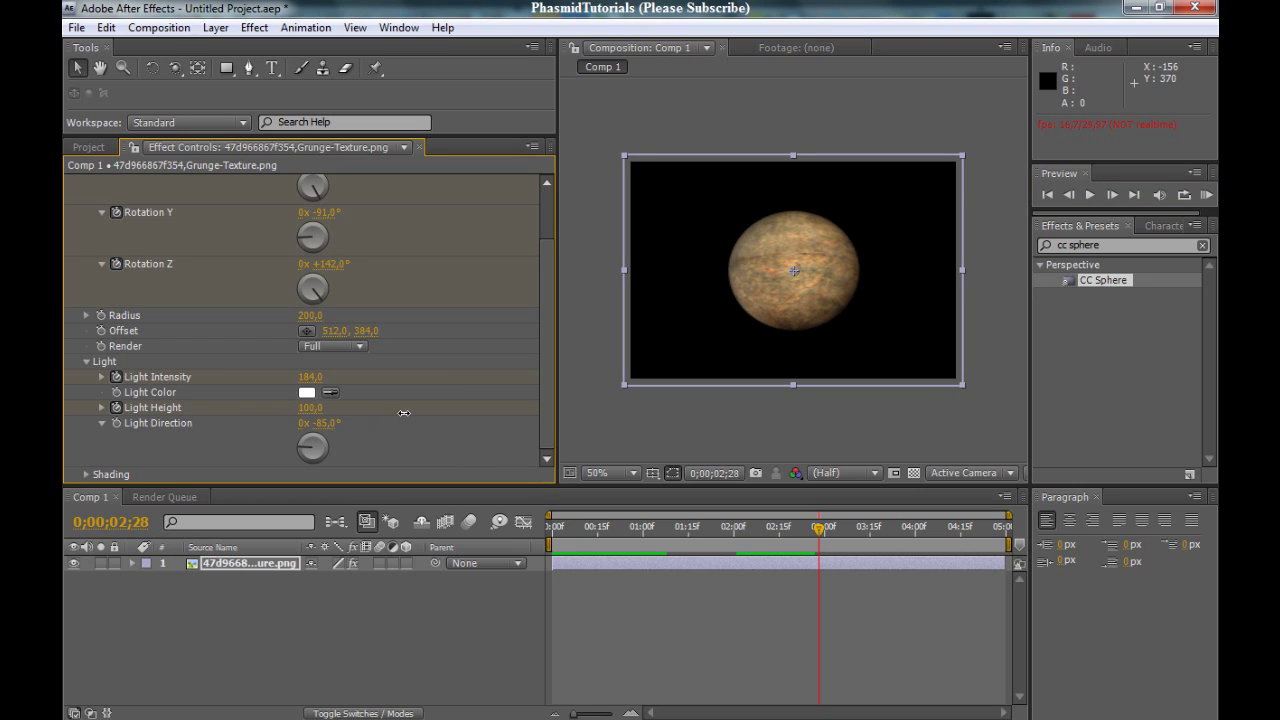
drag(820, 534, 963, 528)
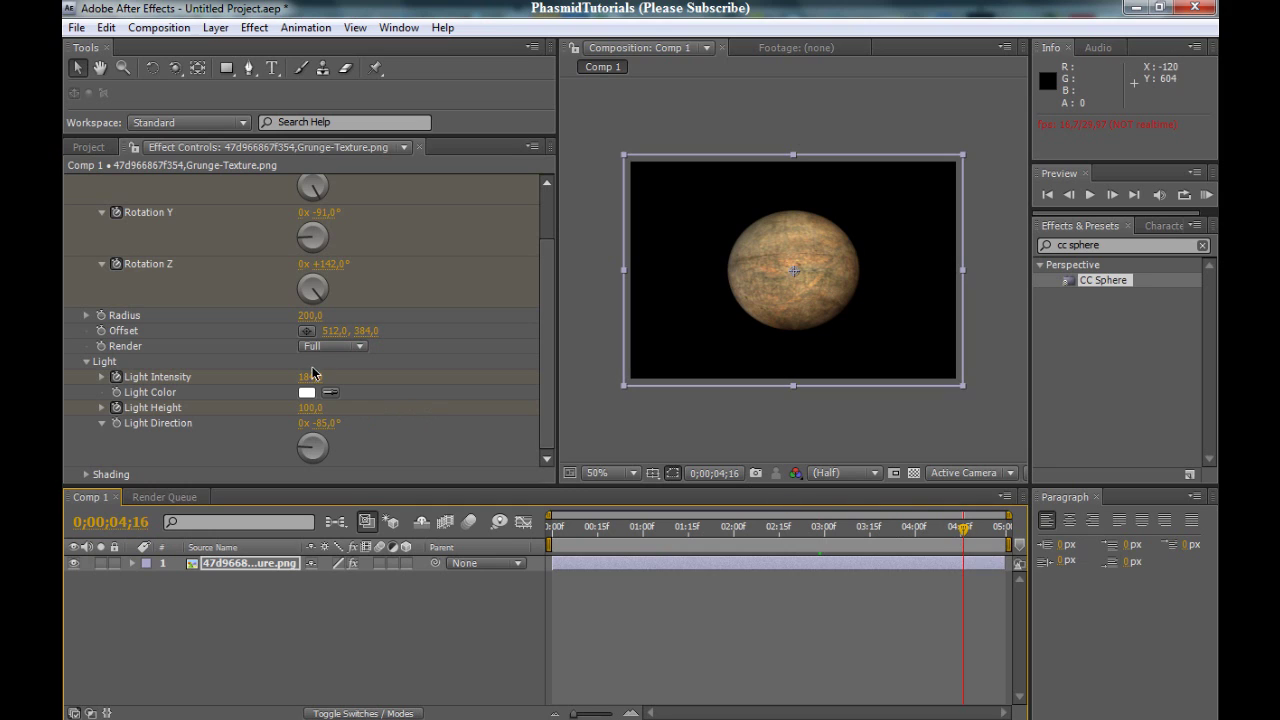
drag(314, 411, 120, 410)
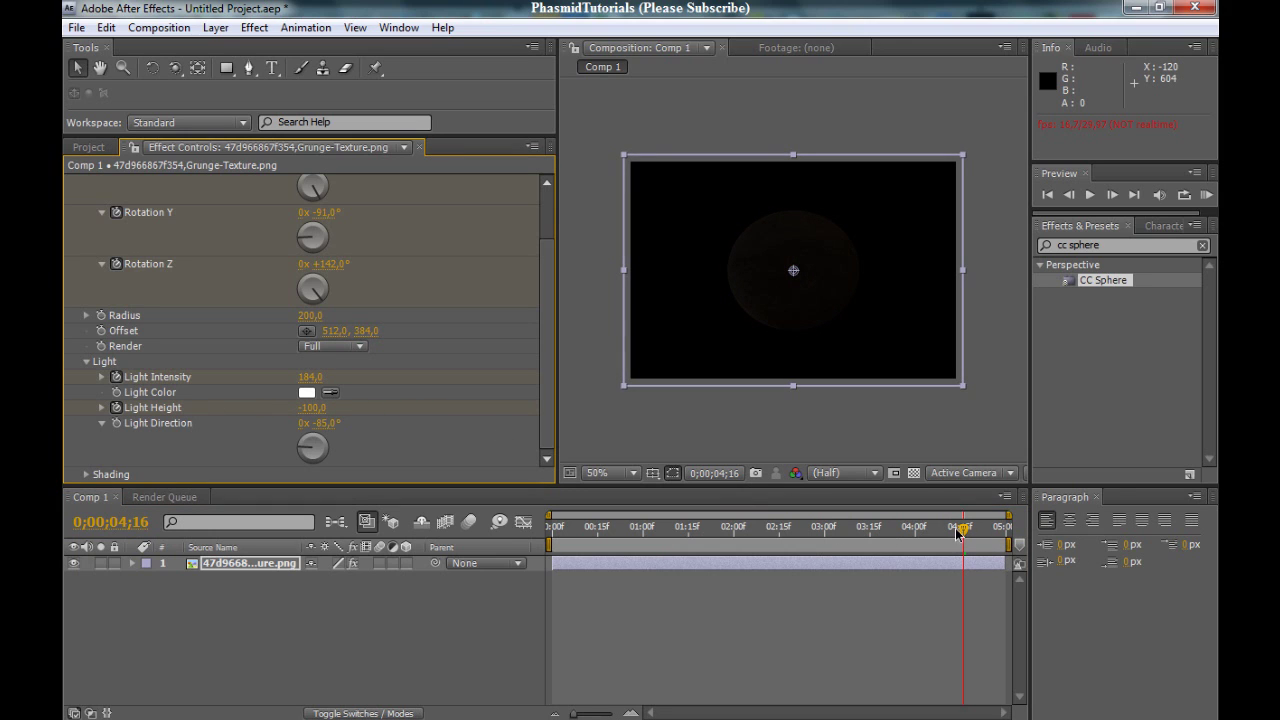
drag(963, 532, 1209, 596)
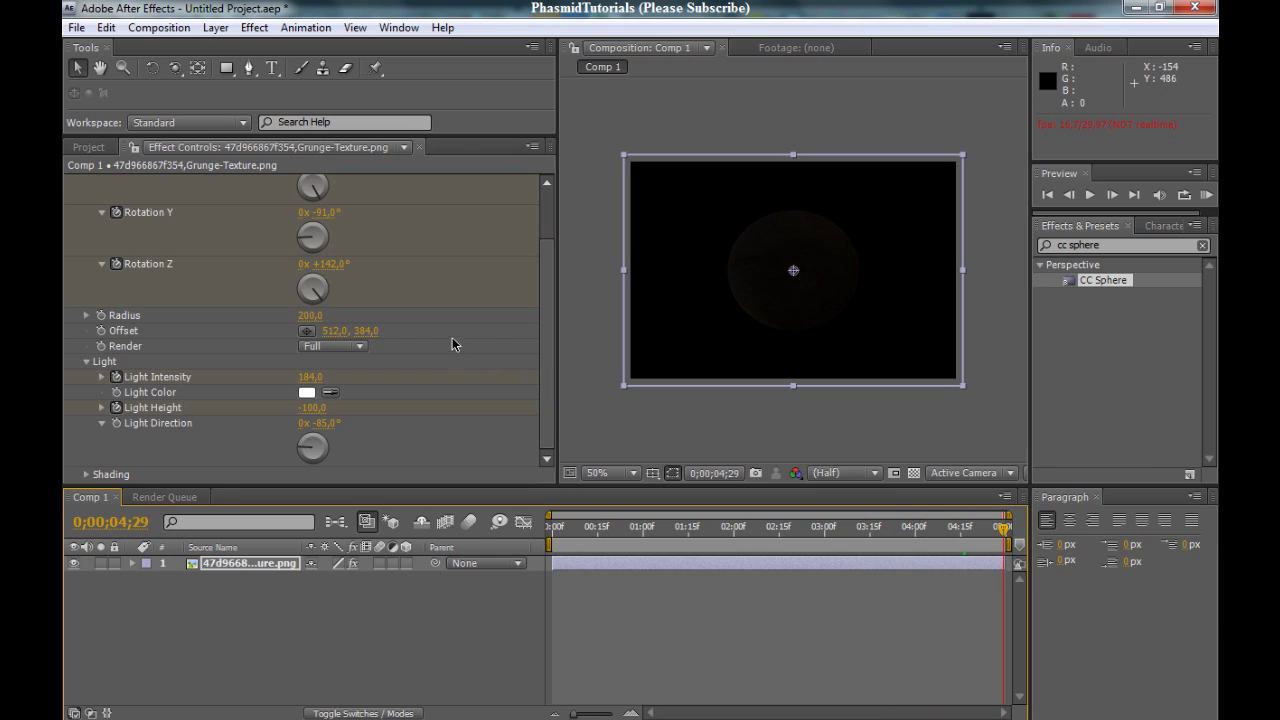
At a lit frame, set the sphere's Ambient shading to 87 and Specular to 100.
click(540, 289)
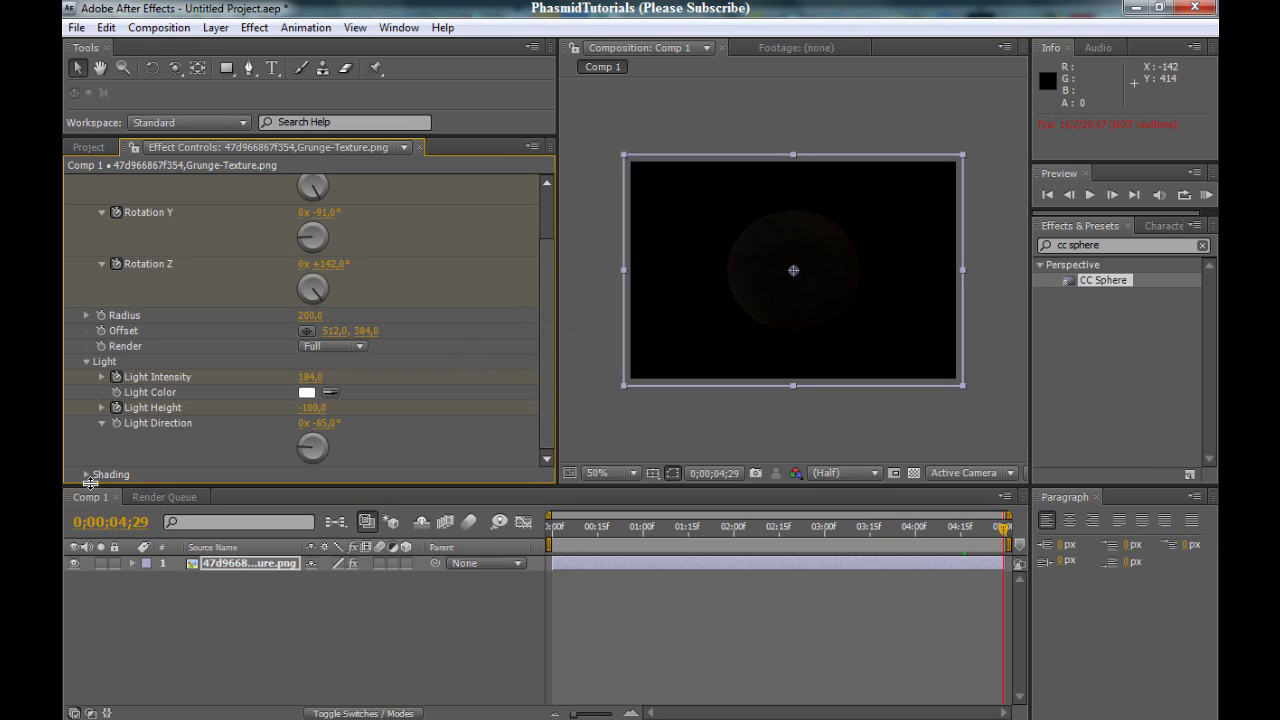
click(87, 475)
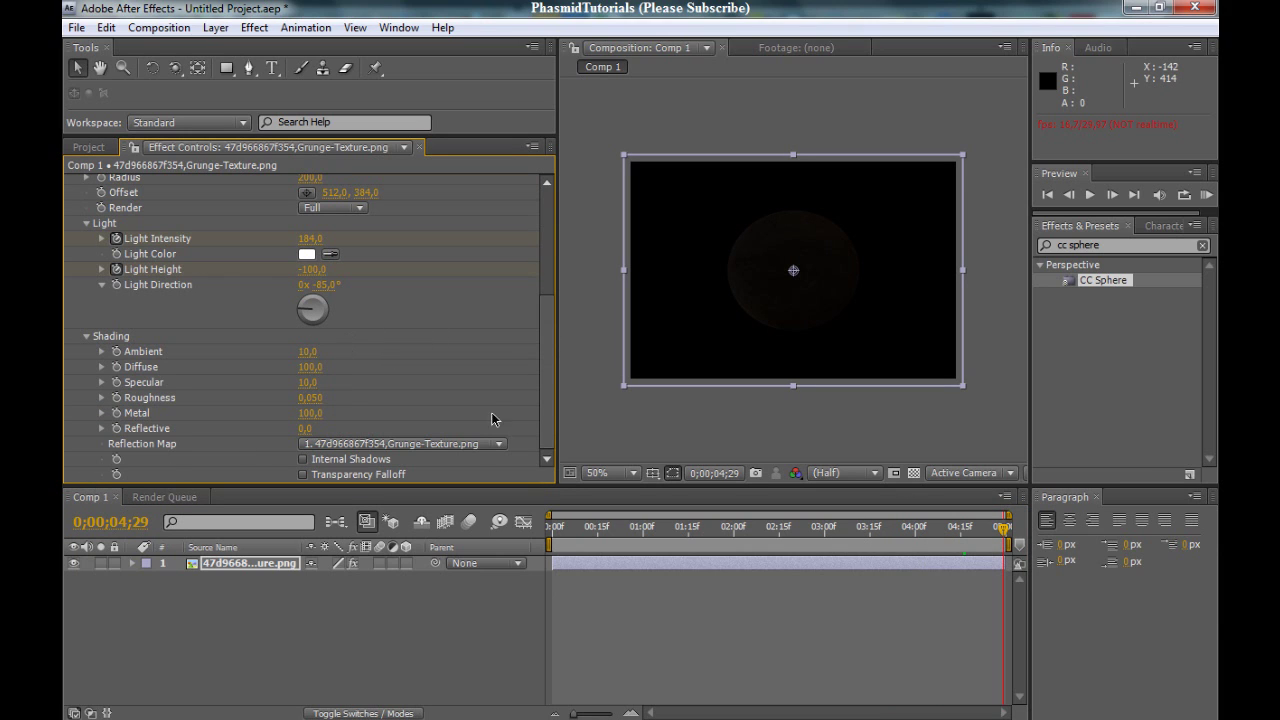
drag(1003, 543, 809, 543)
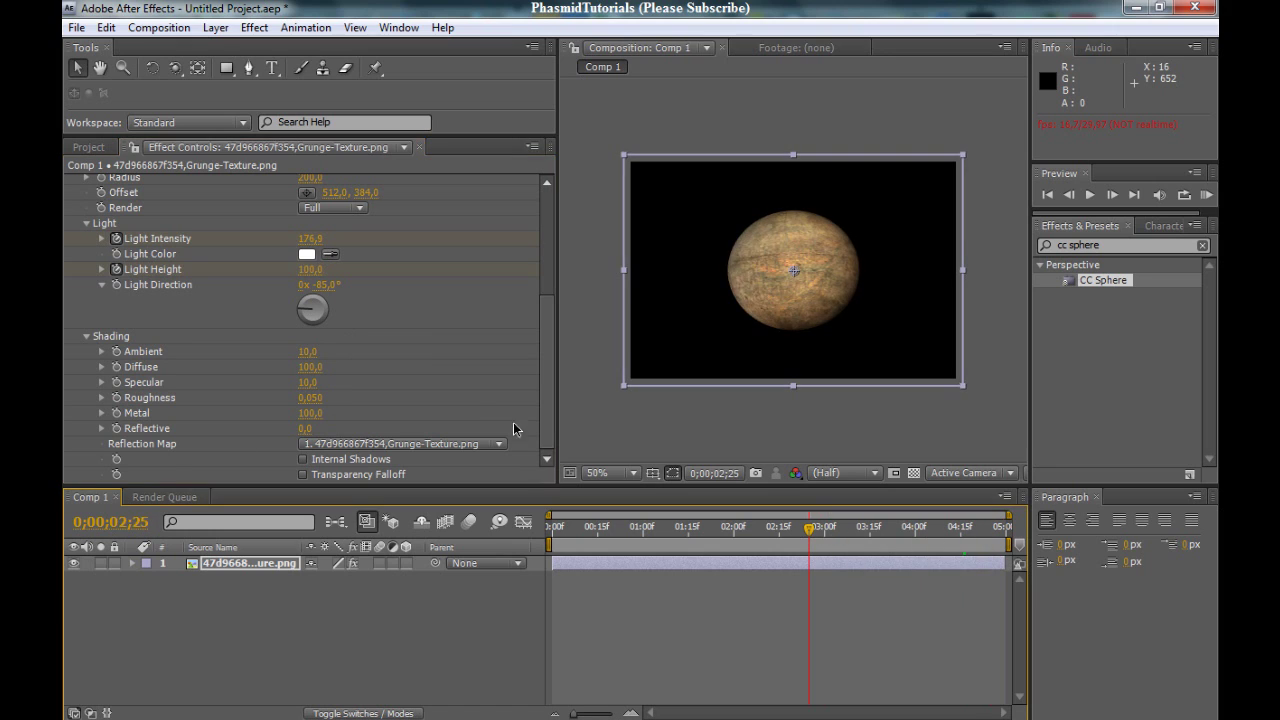
mouse_move(337, 355)
mouse_down()
mouse_move(402, 358)
mouse_move(312, 353)
mouse_move(330, 354)
mouse_move(313, 393)
mouse_move(463, 392)
mouse_move(422, 396)
mouse_up()
click(313, 382)
drag(247, 391, 347, 396)
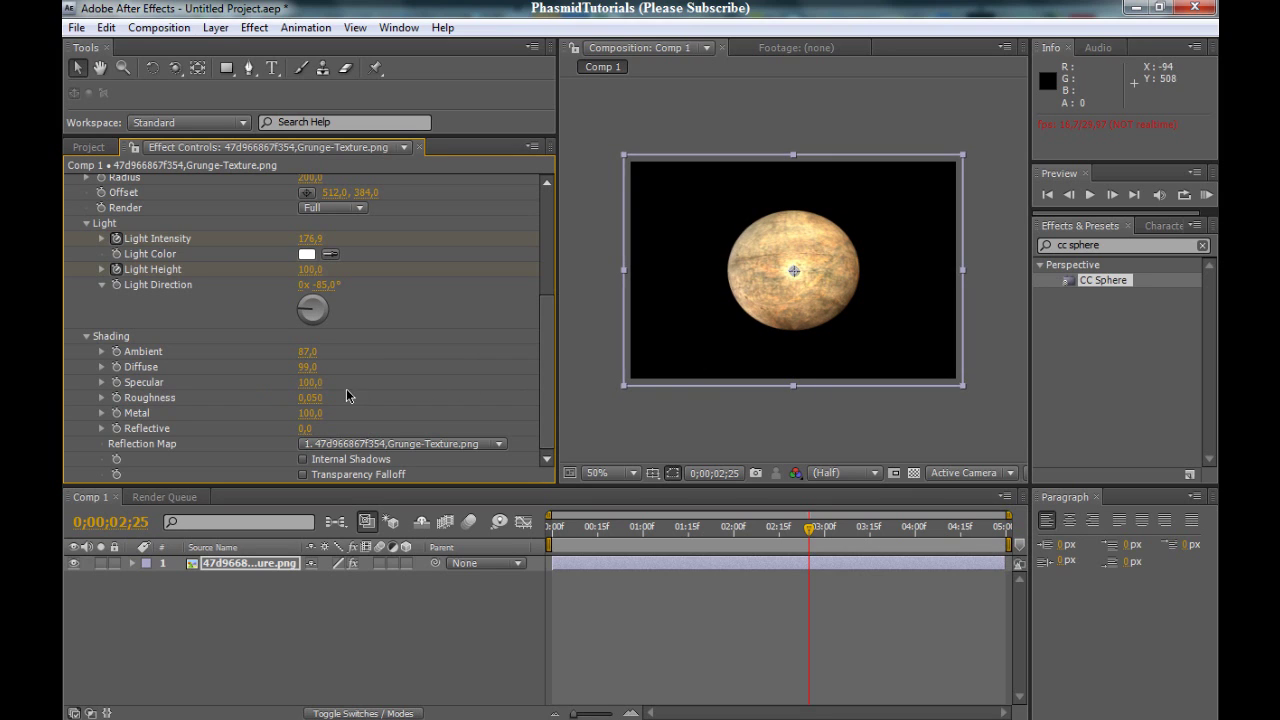
click(310, 382)
Set Roughness to 0,500 and Reflective to 100, then return to the start.
drag(307, 398, 1017, 398)
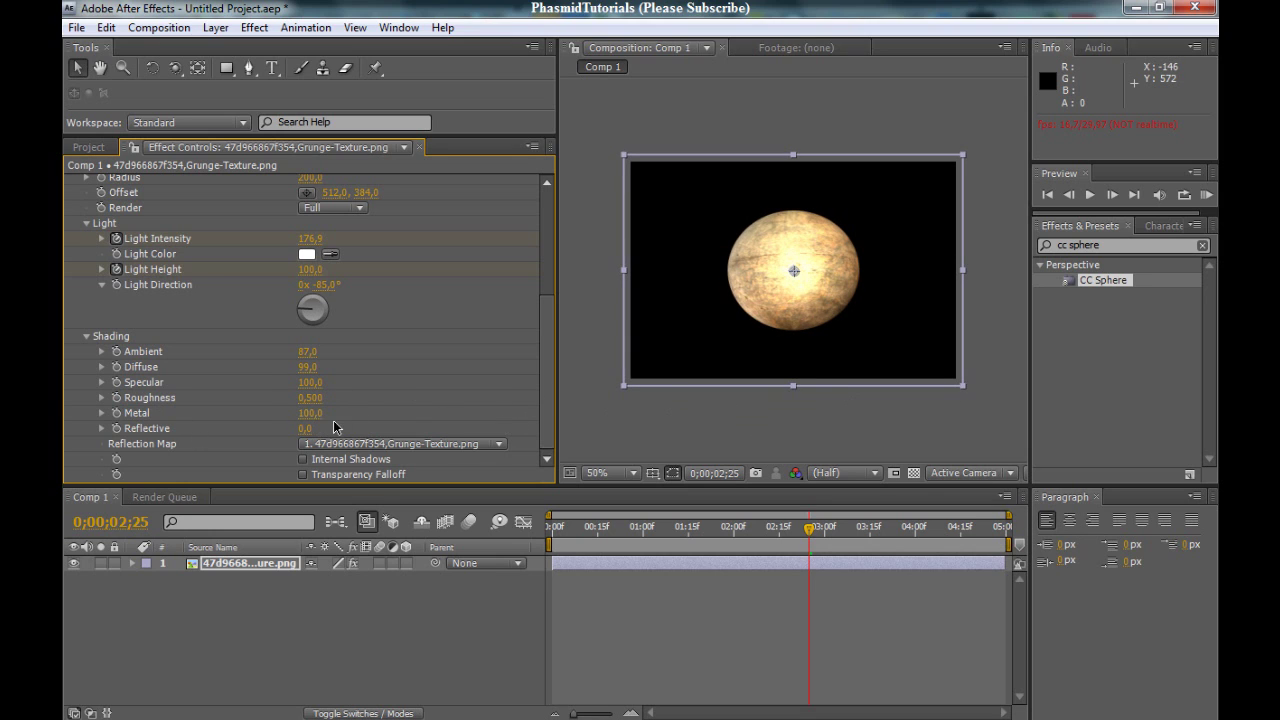
drag(306, 427, 420, 430)
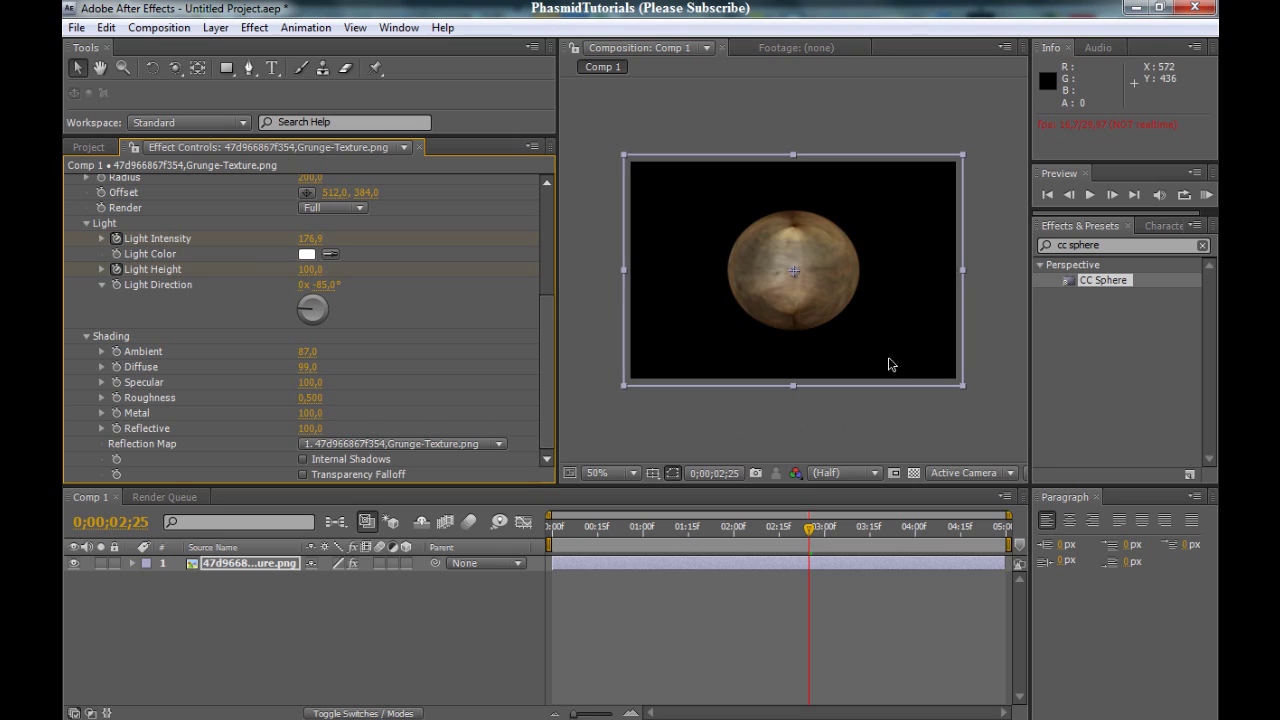
key(/)
key(comma)
key(comma)
drag(810, 531, 552, 531)
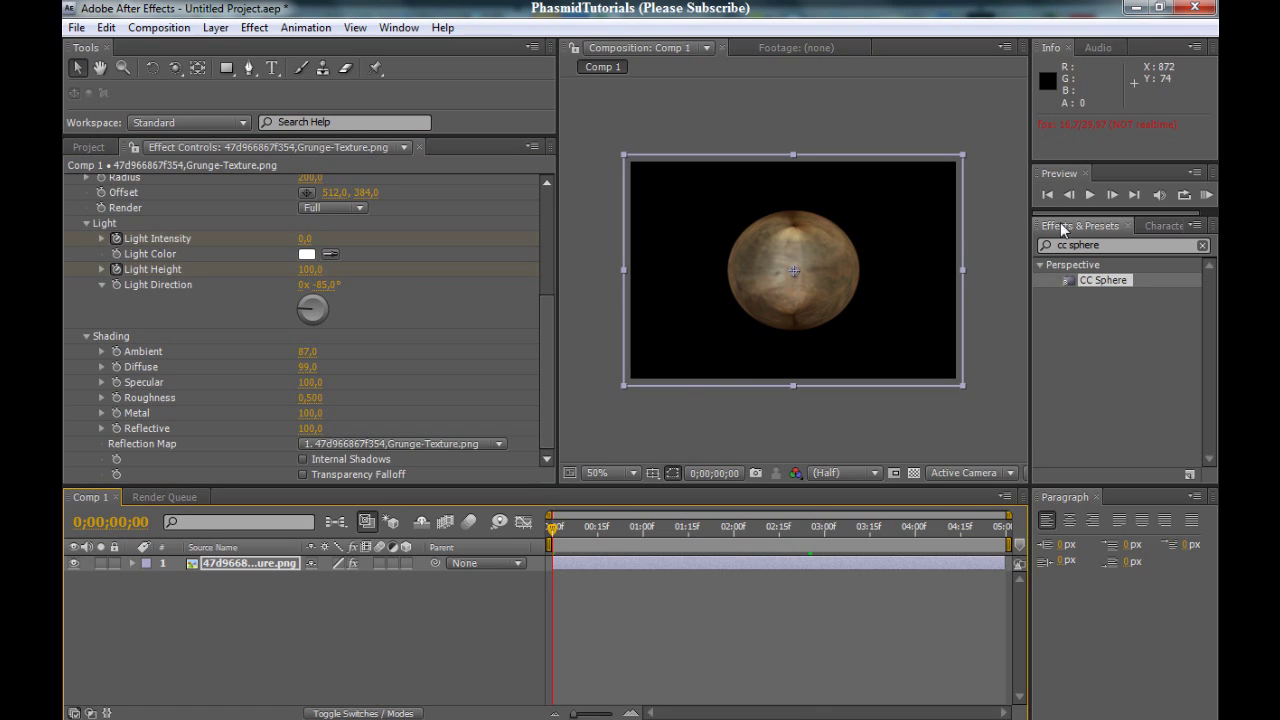